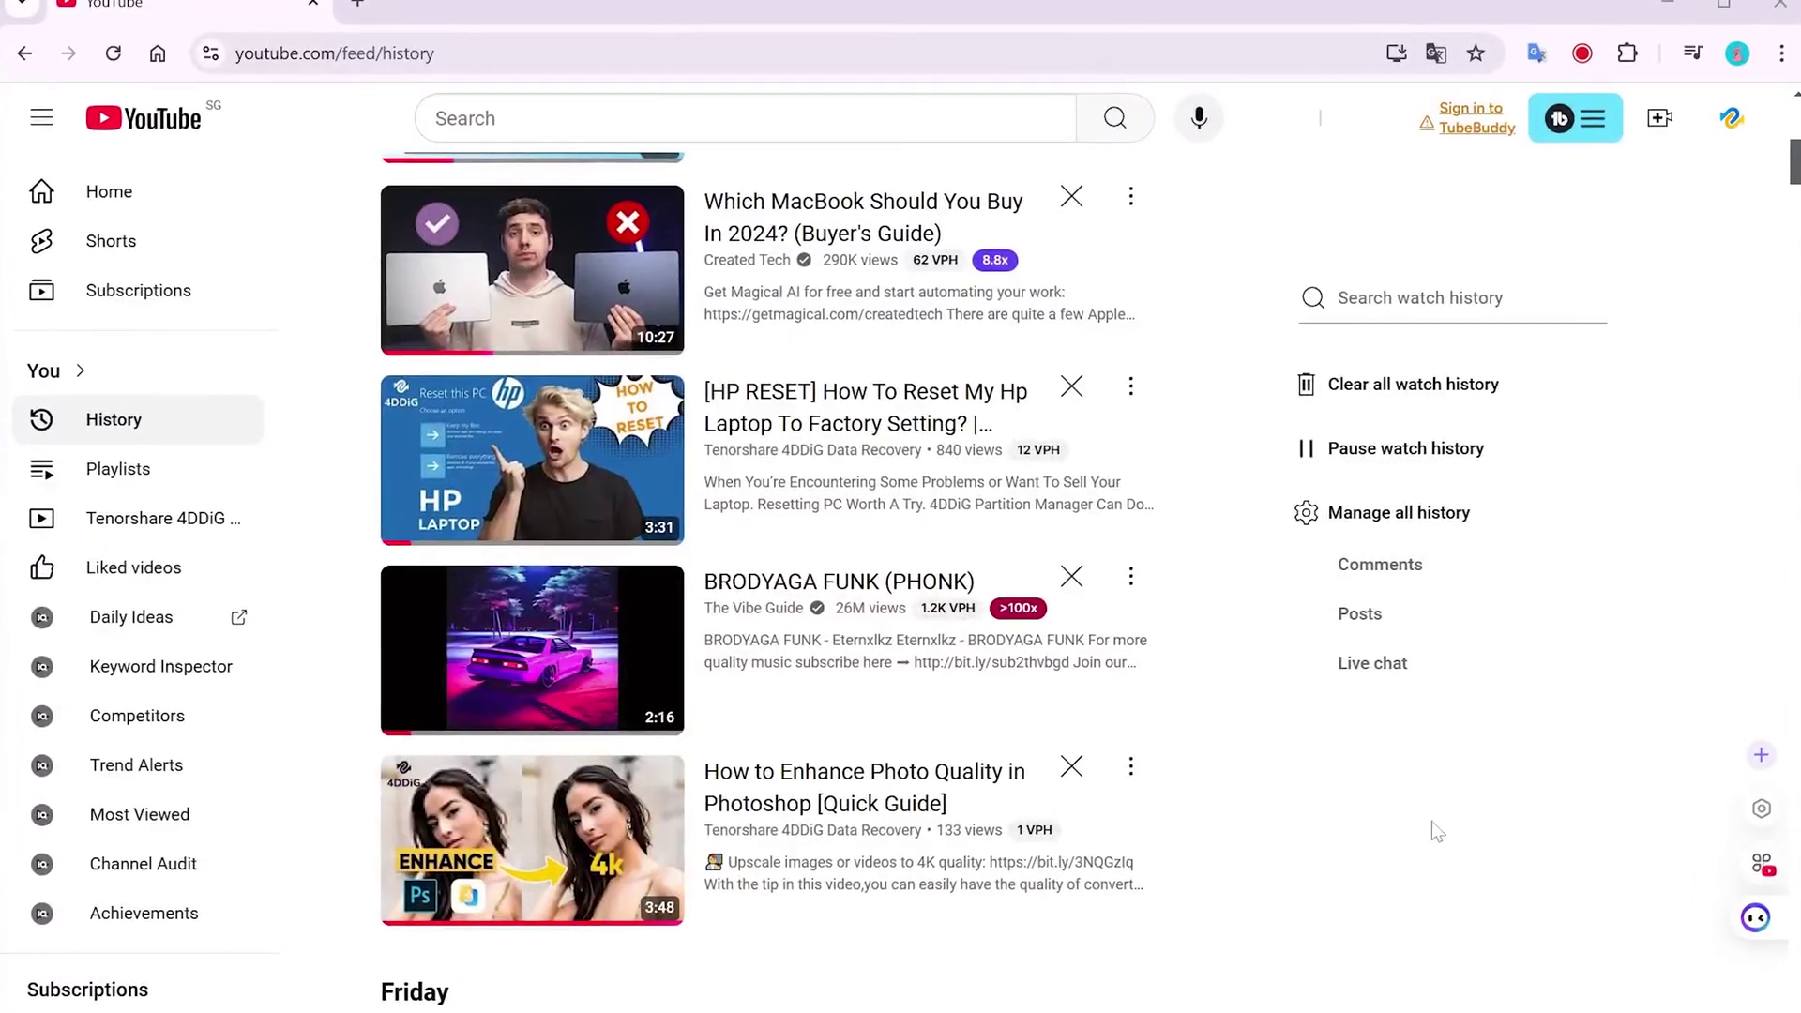
- Remove the BRODYAGA FUNK, HP RESET and MacBook Pro Announcement videos from the YouTube watch history
click(1071, 576)
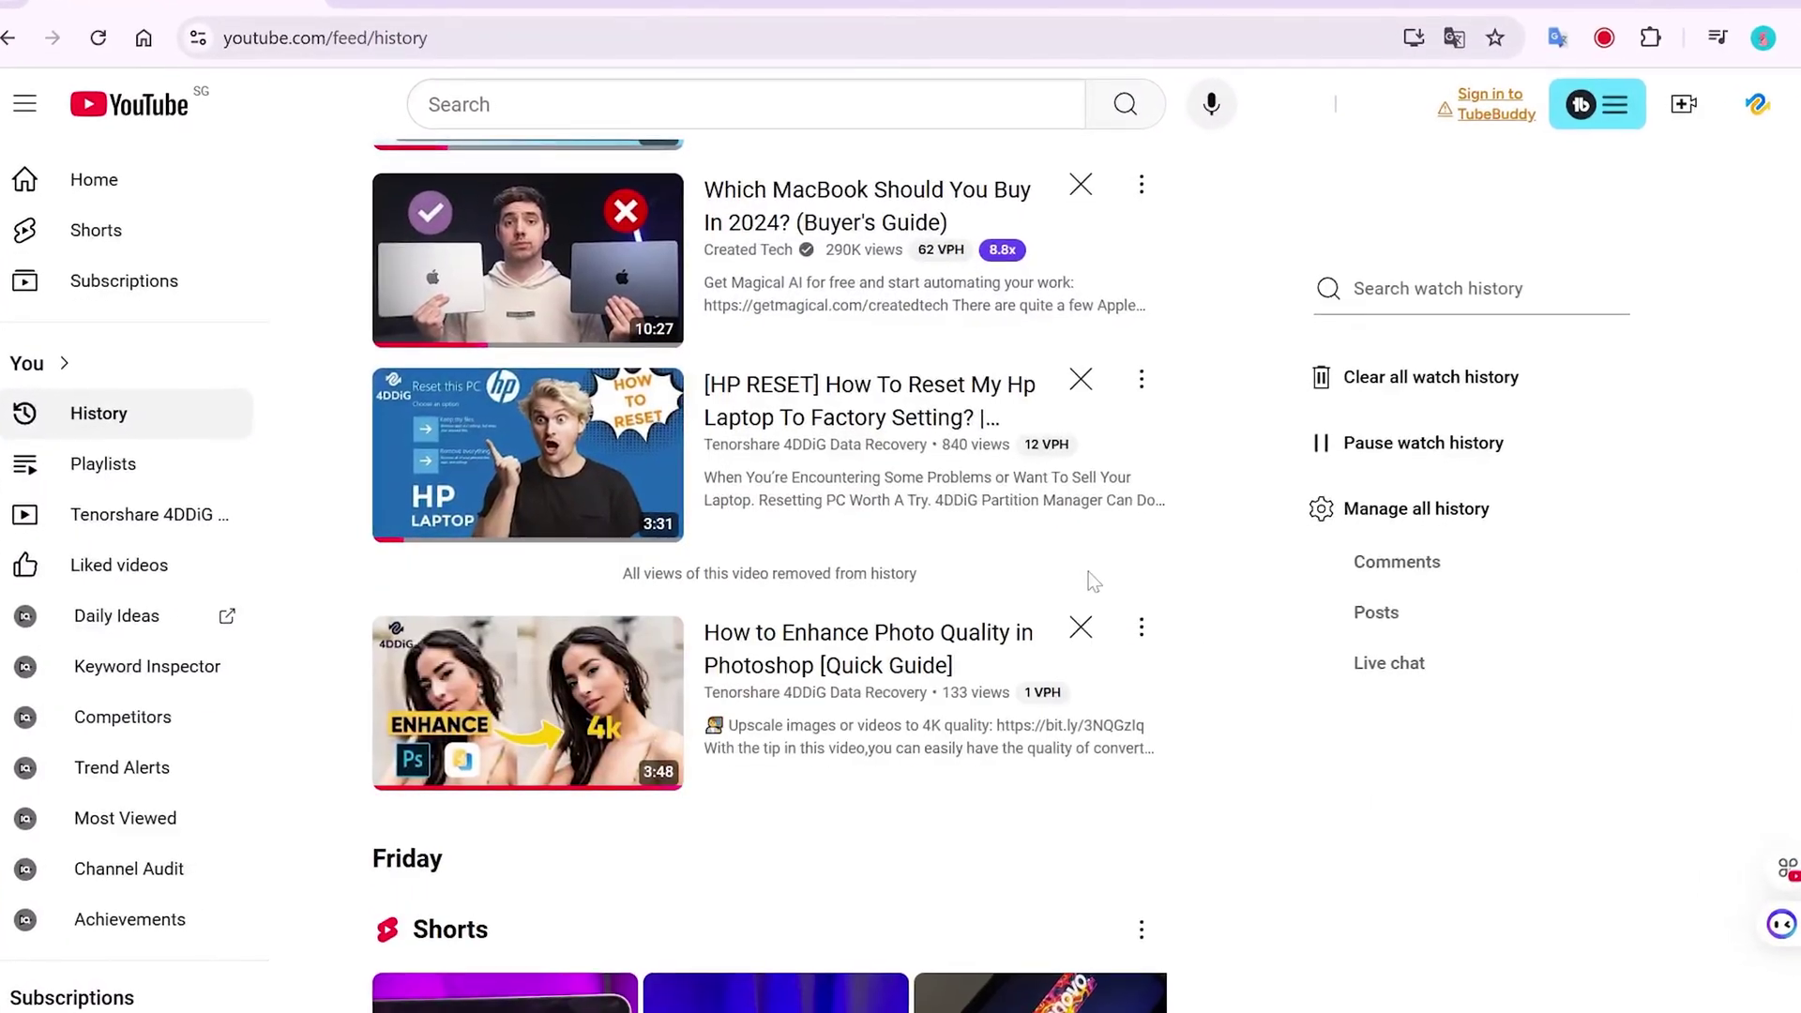
click(1080, 379)
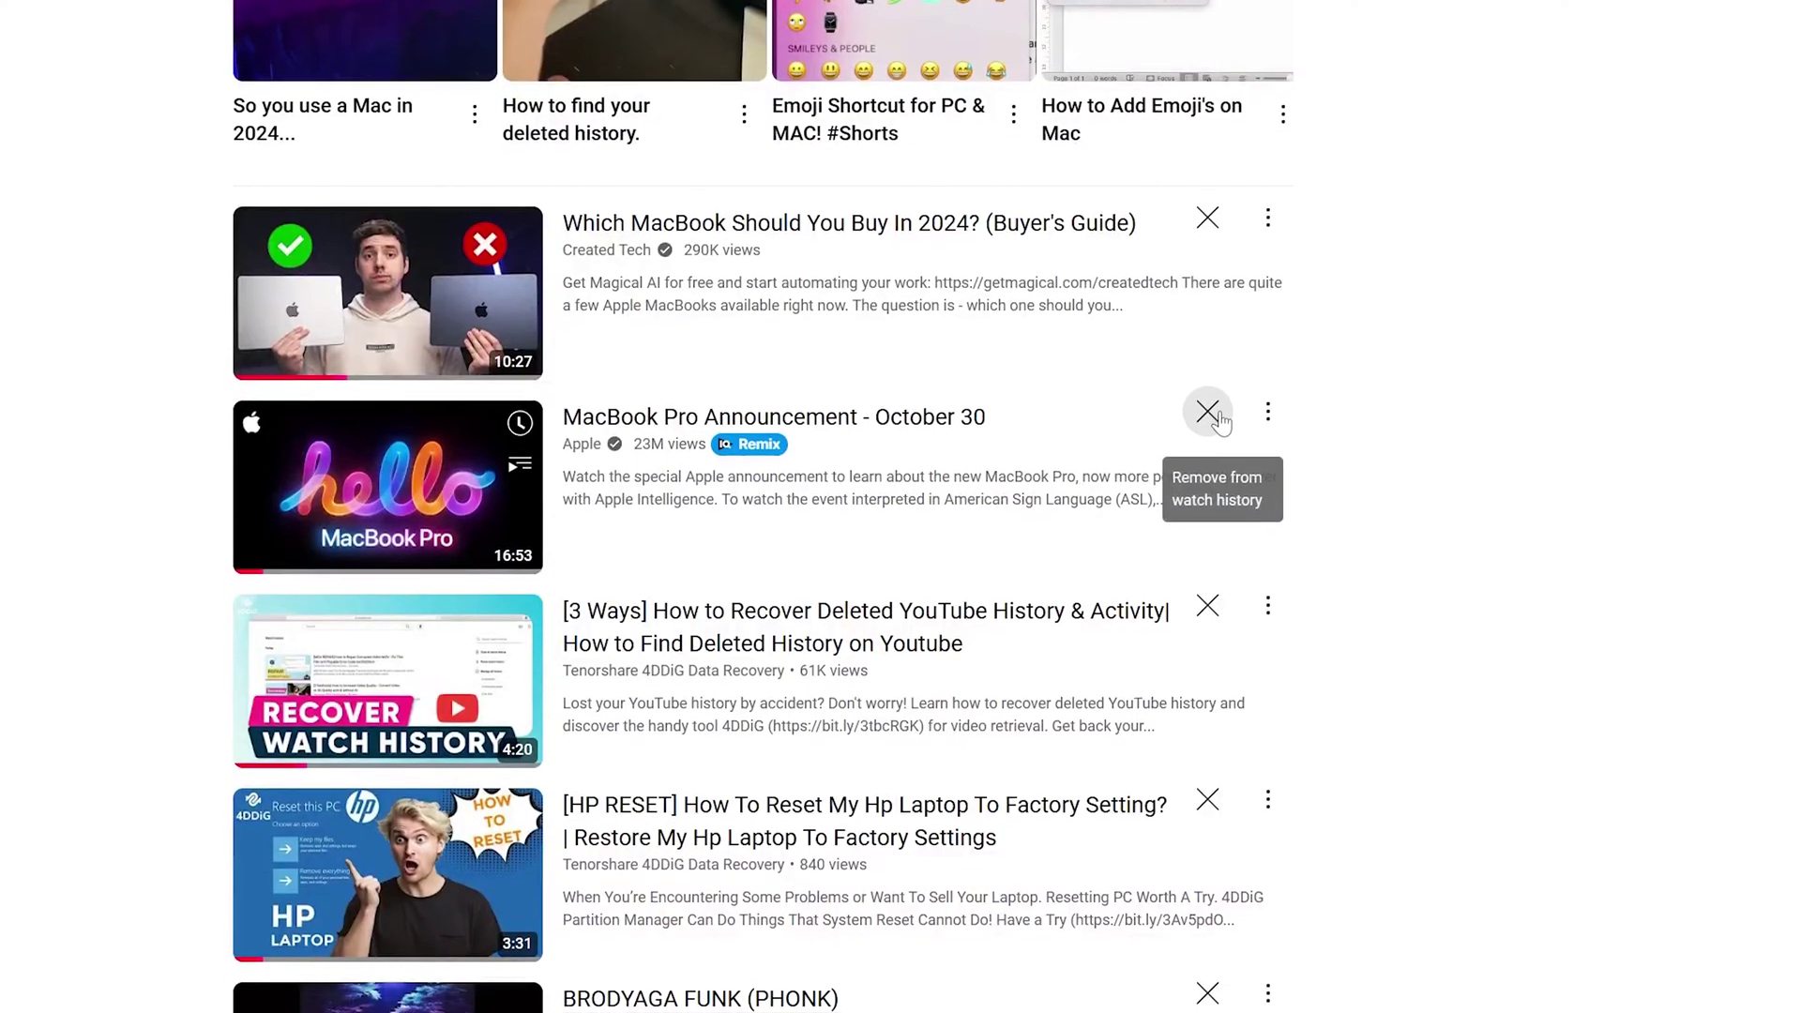
click(1208, 410)
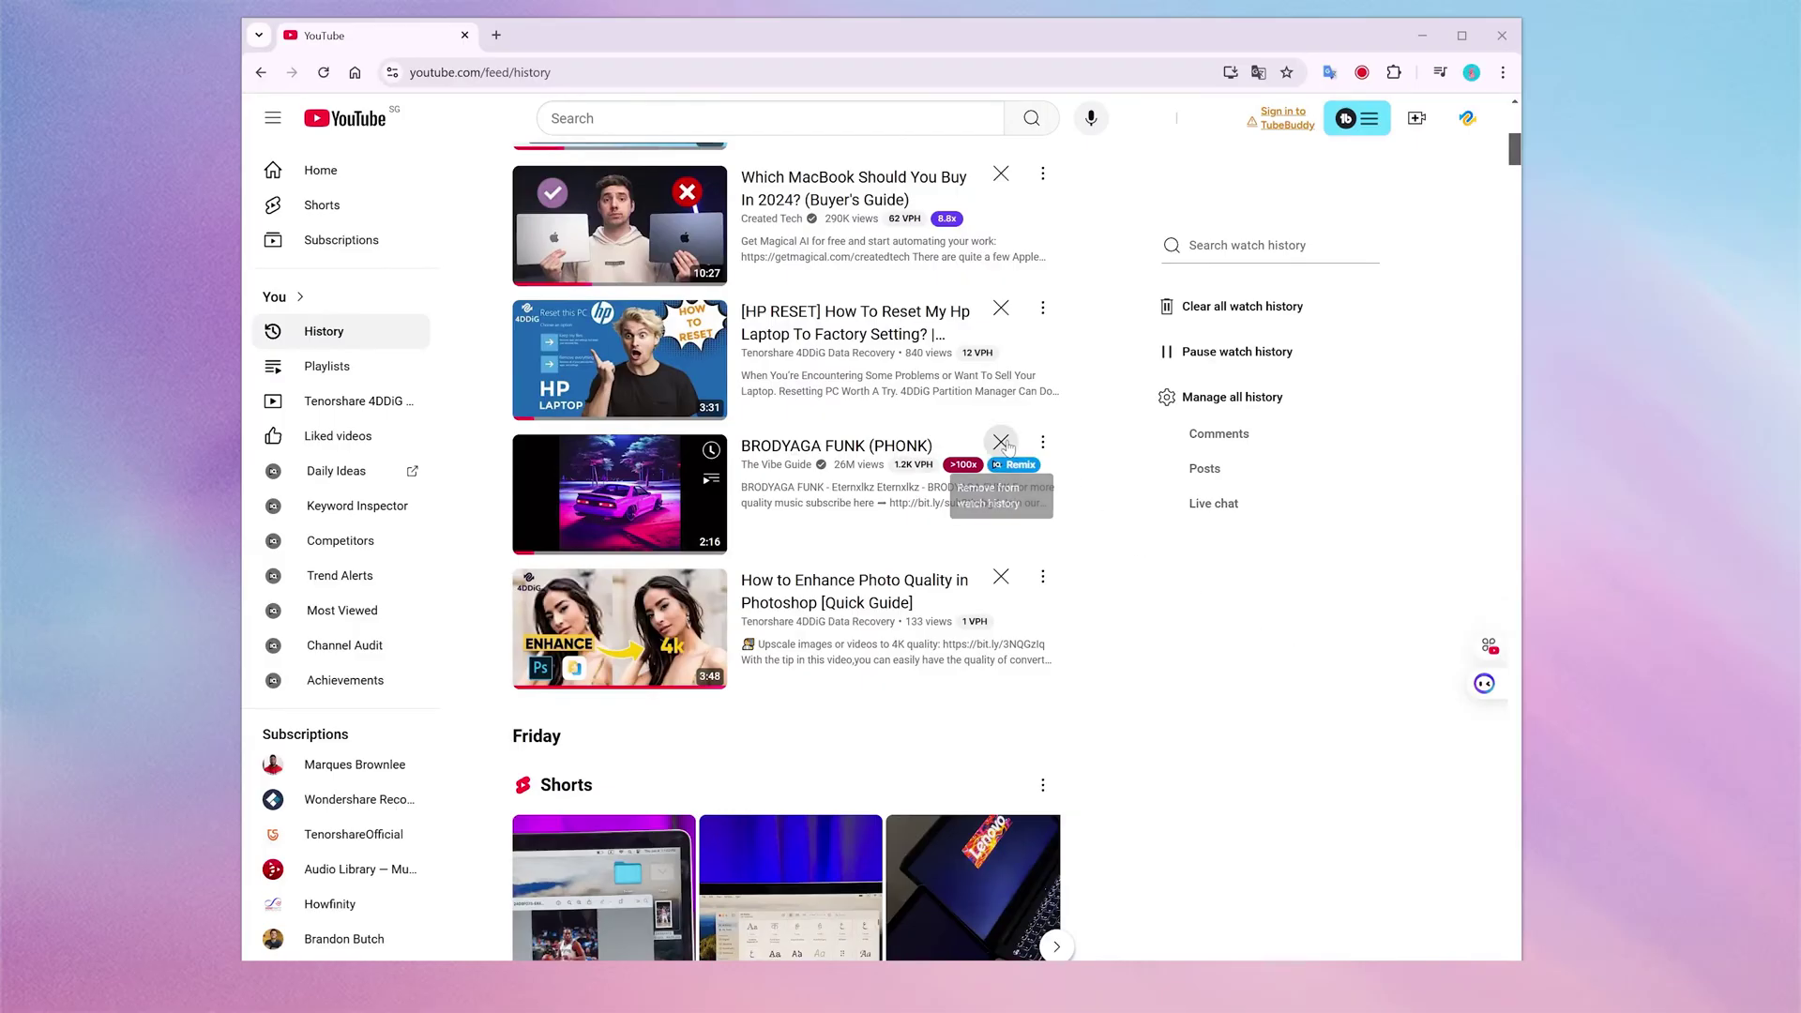
click(1001, 442)
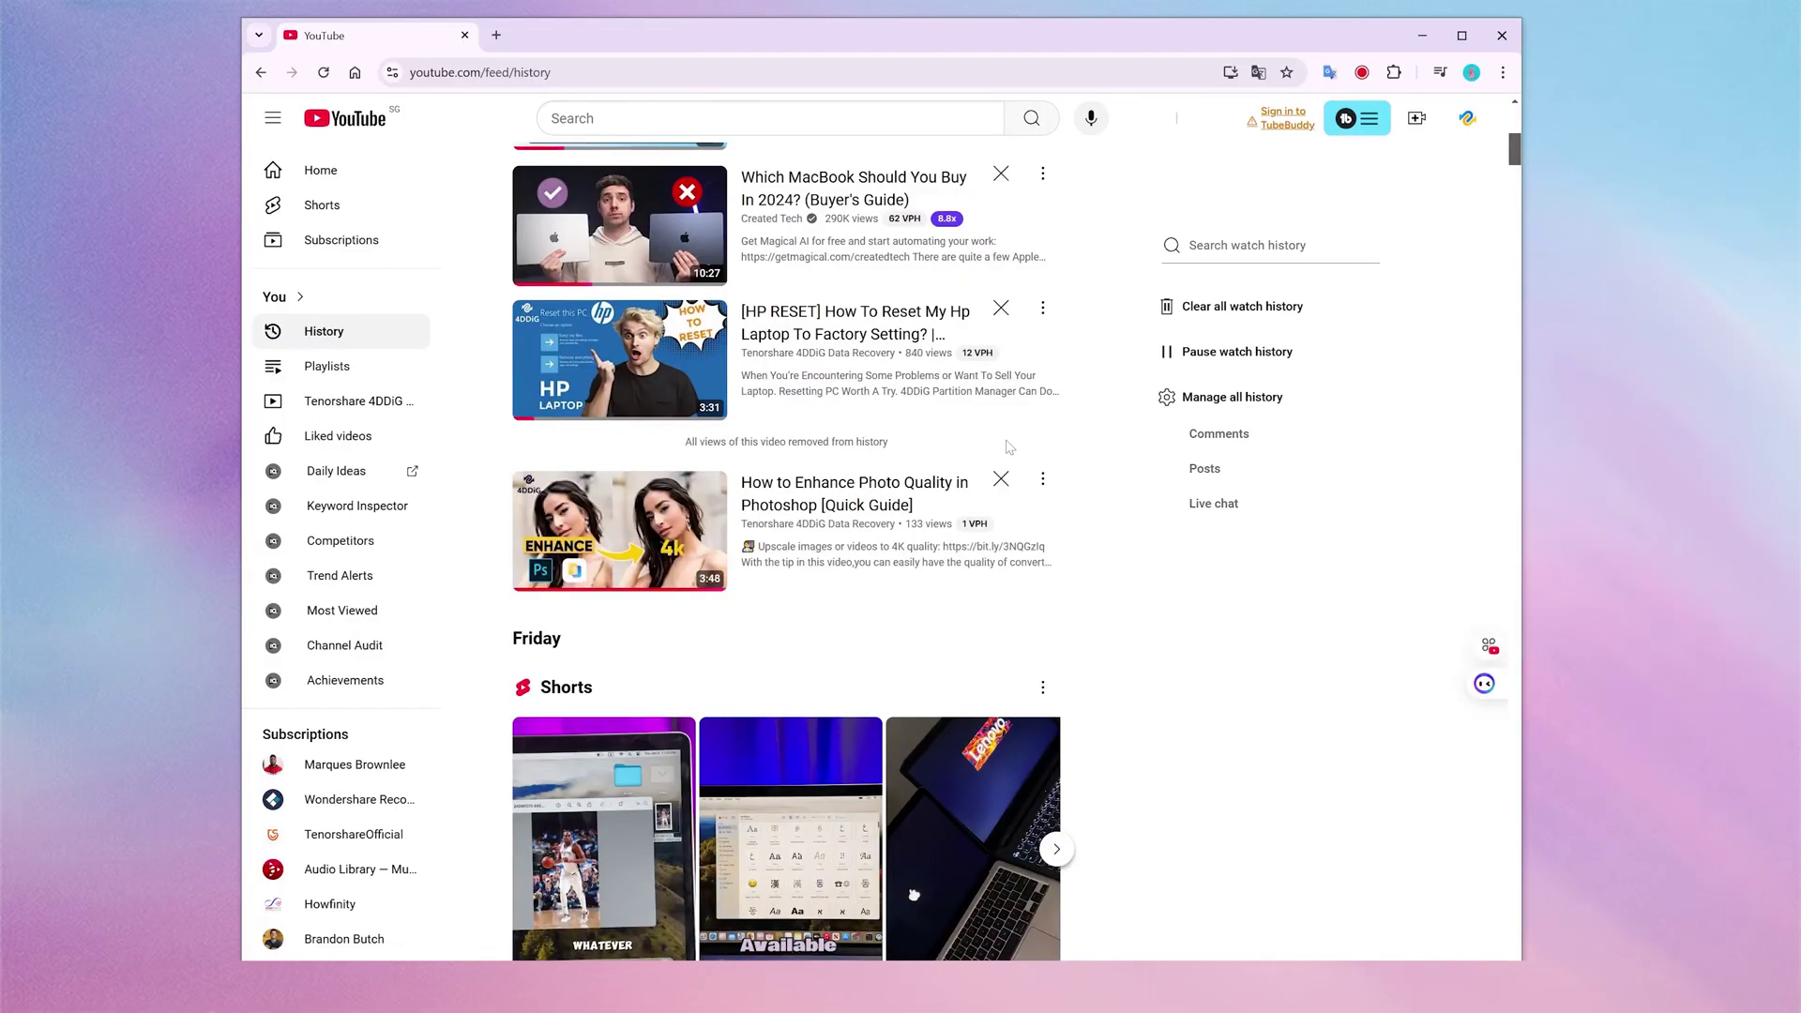
click(1002, 310)
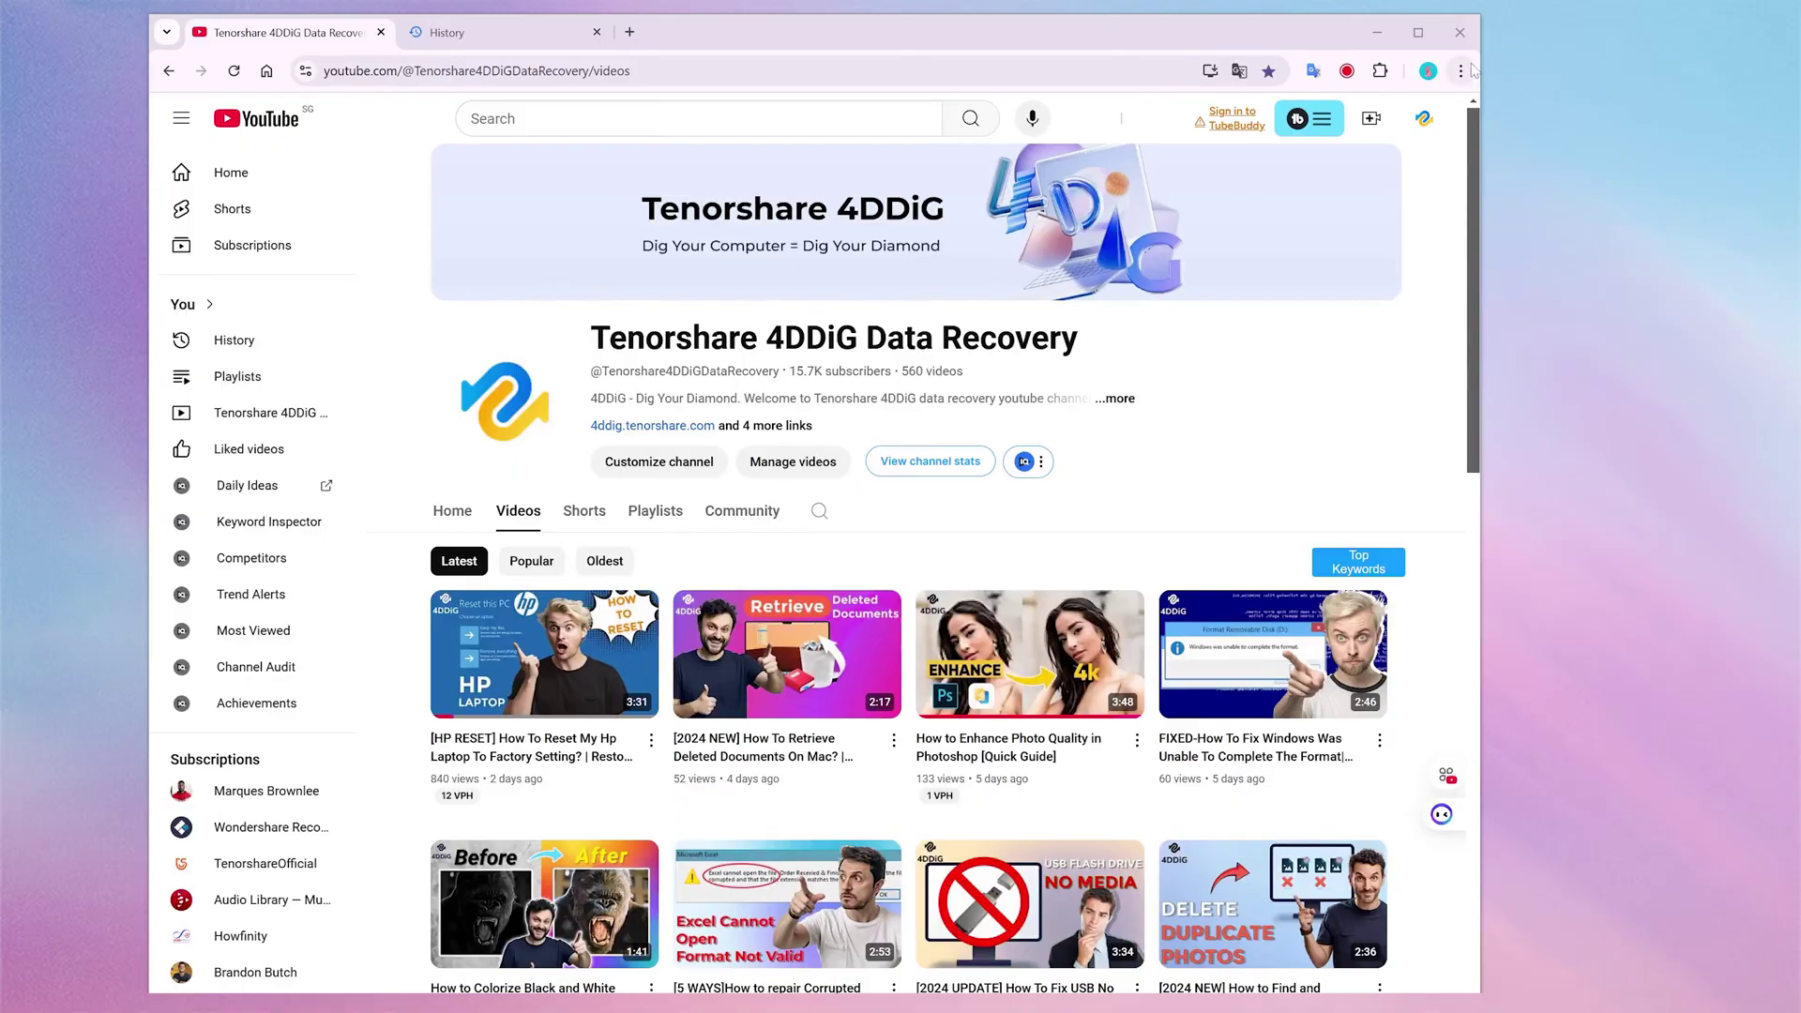
- Open the browser's full history page and search it for "youtube"
click(1460, 73)
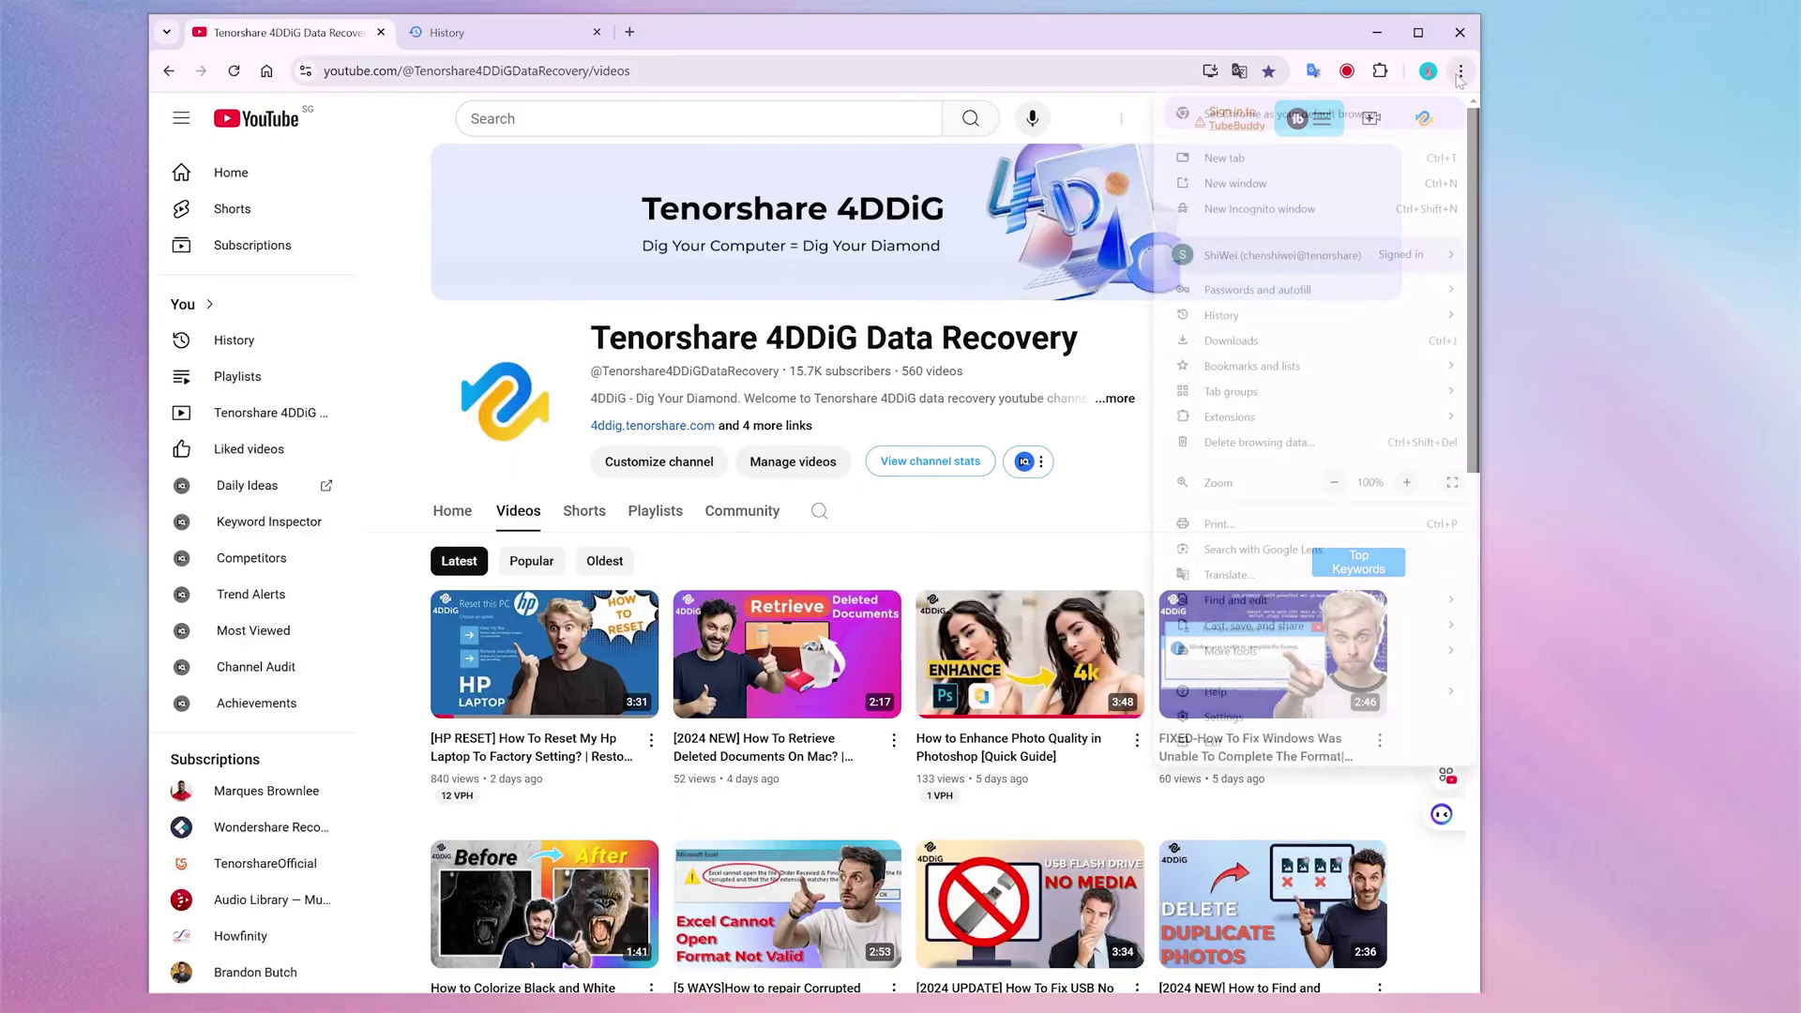
mouse_move(1328, 328)
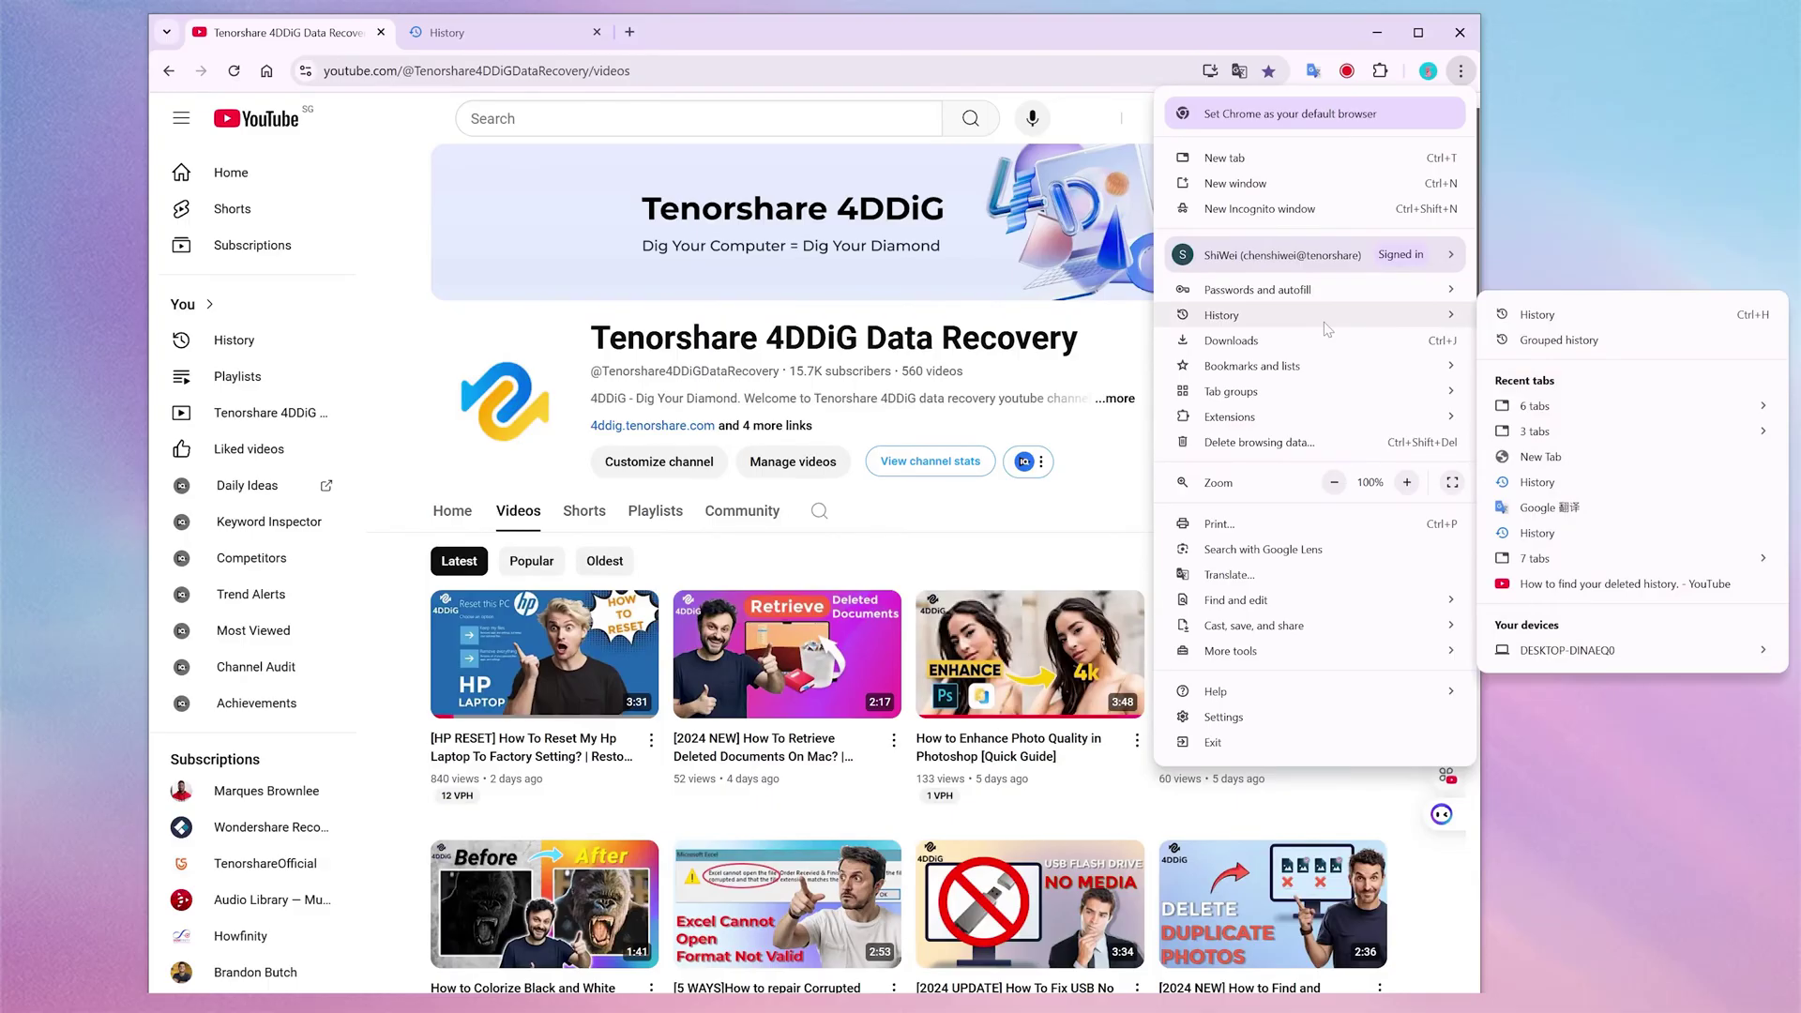
click(1512, 317)
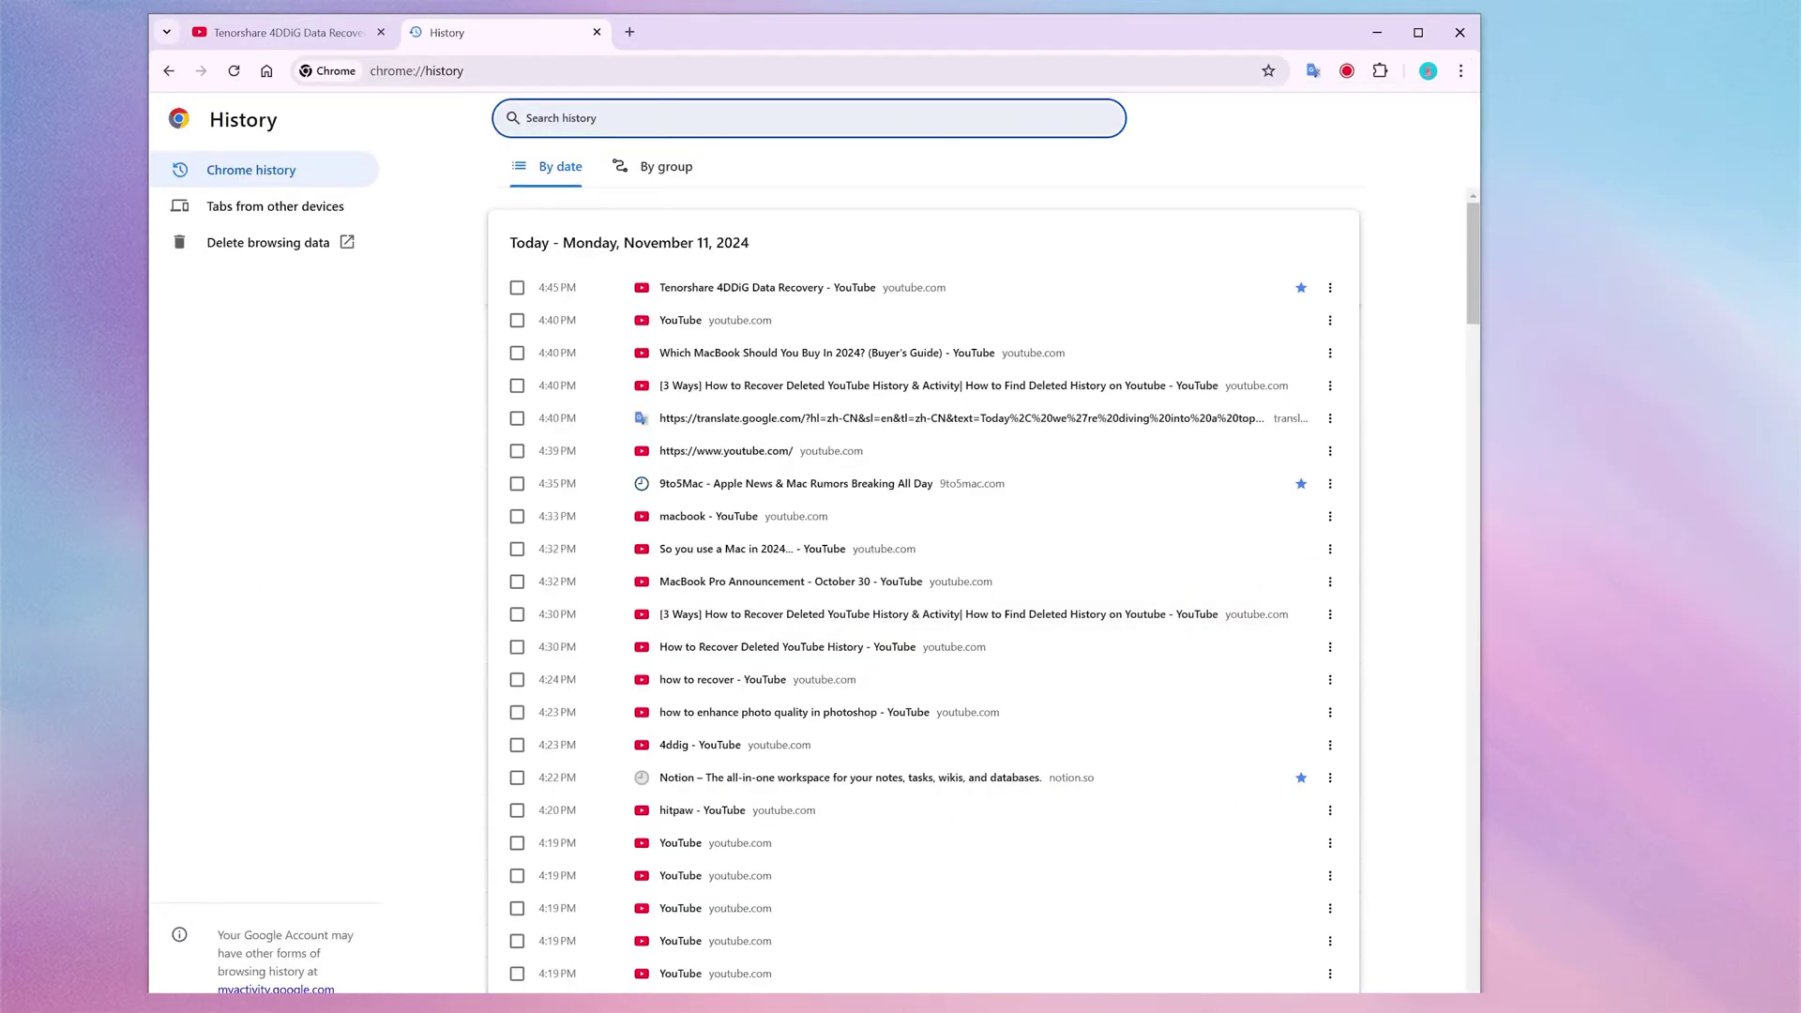
text(youtube)
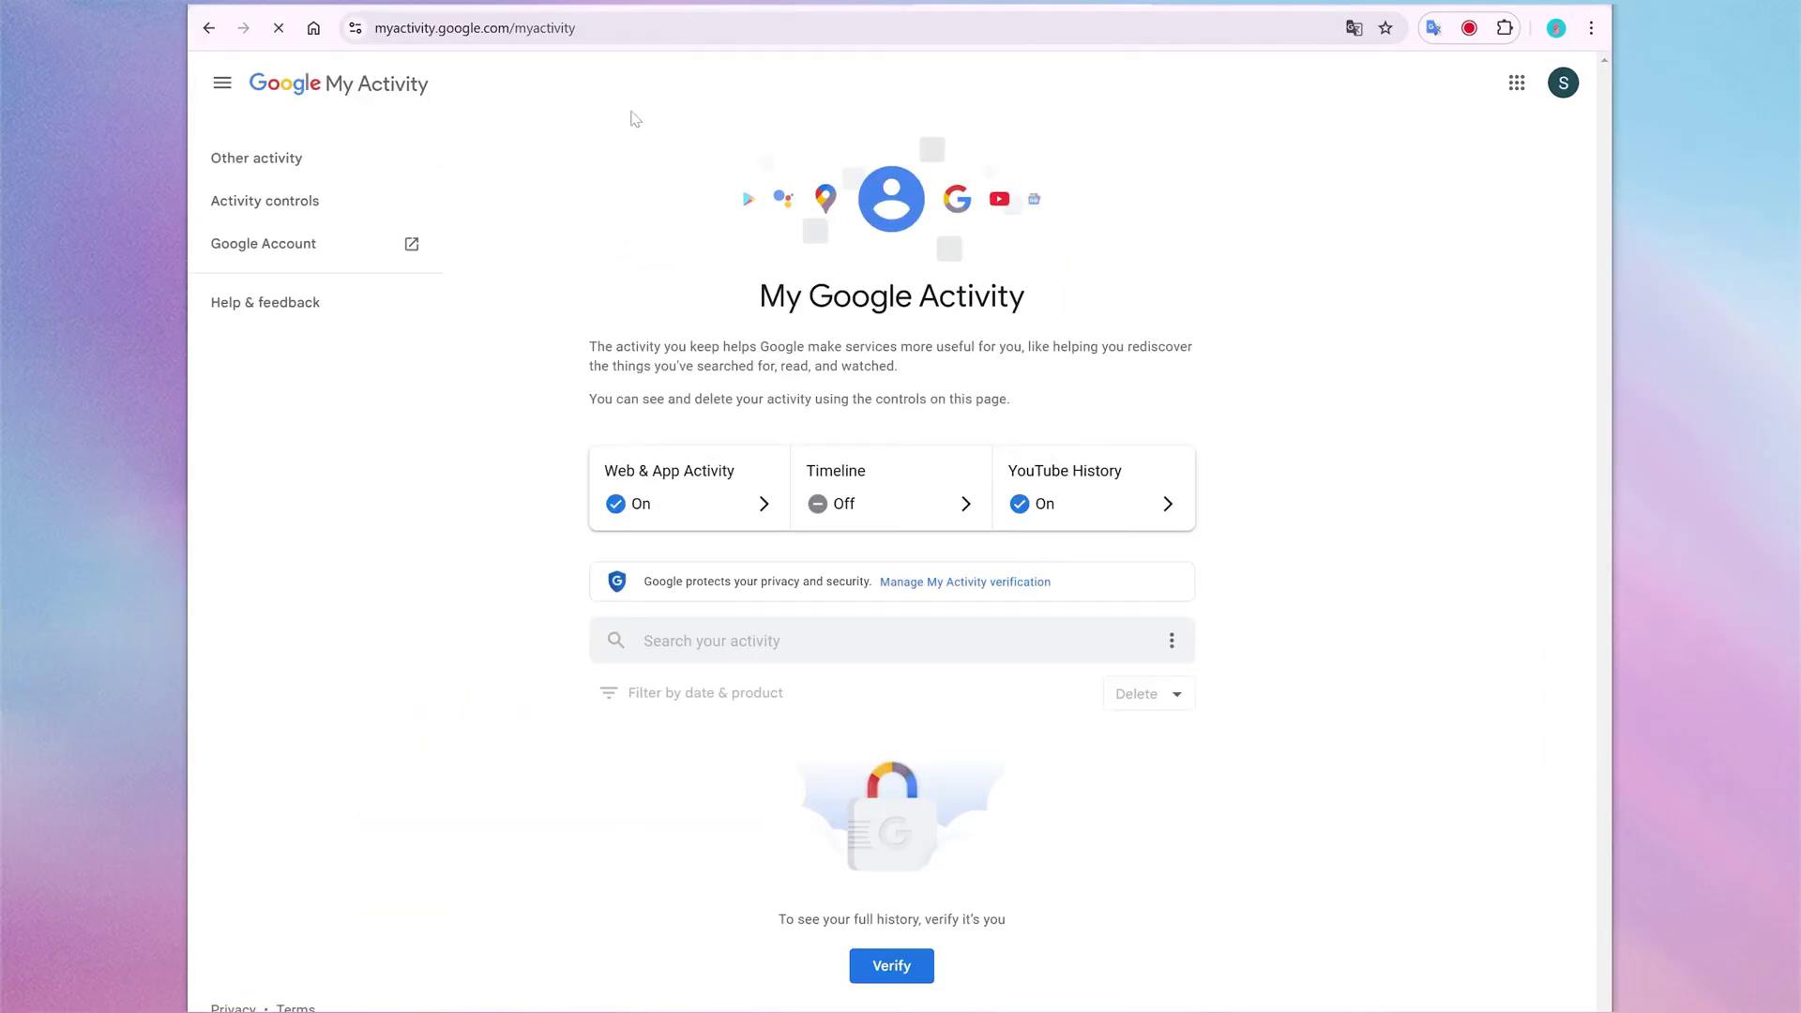
- Start identity verification in Google My Activity, and filter the activity list to the YouTube product
click(474, 29)
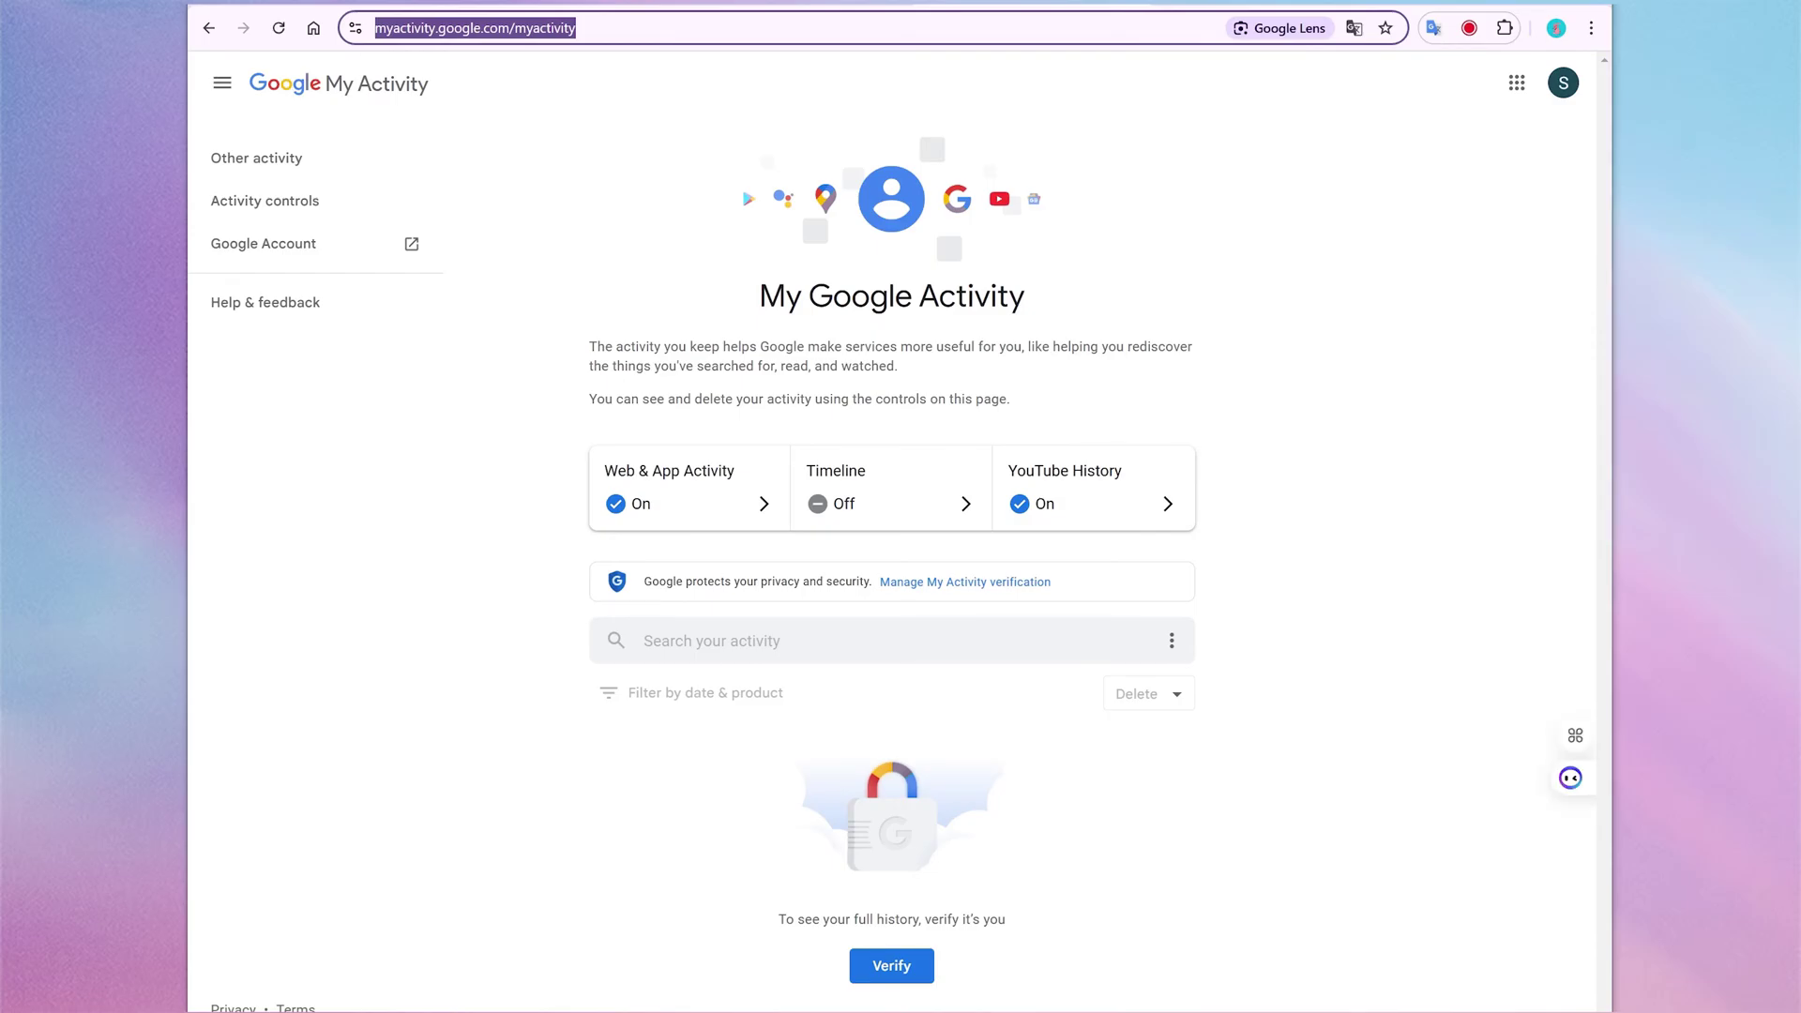
click(915, 969)
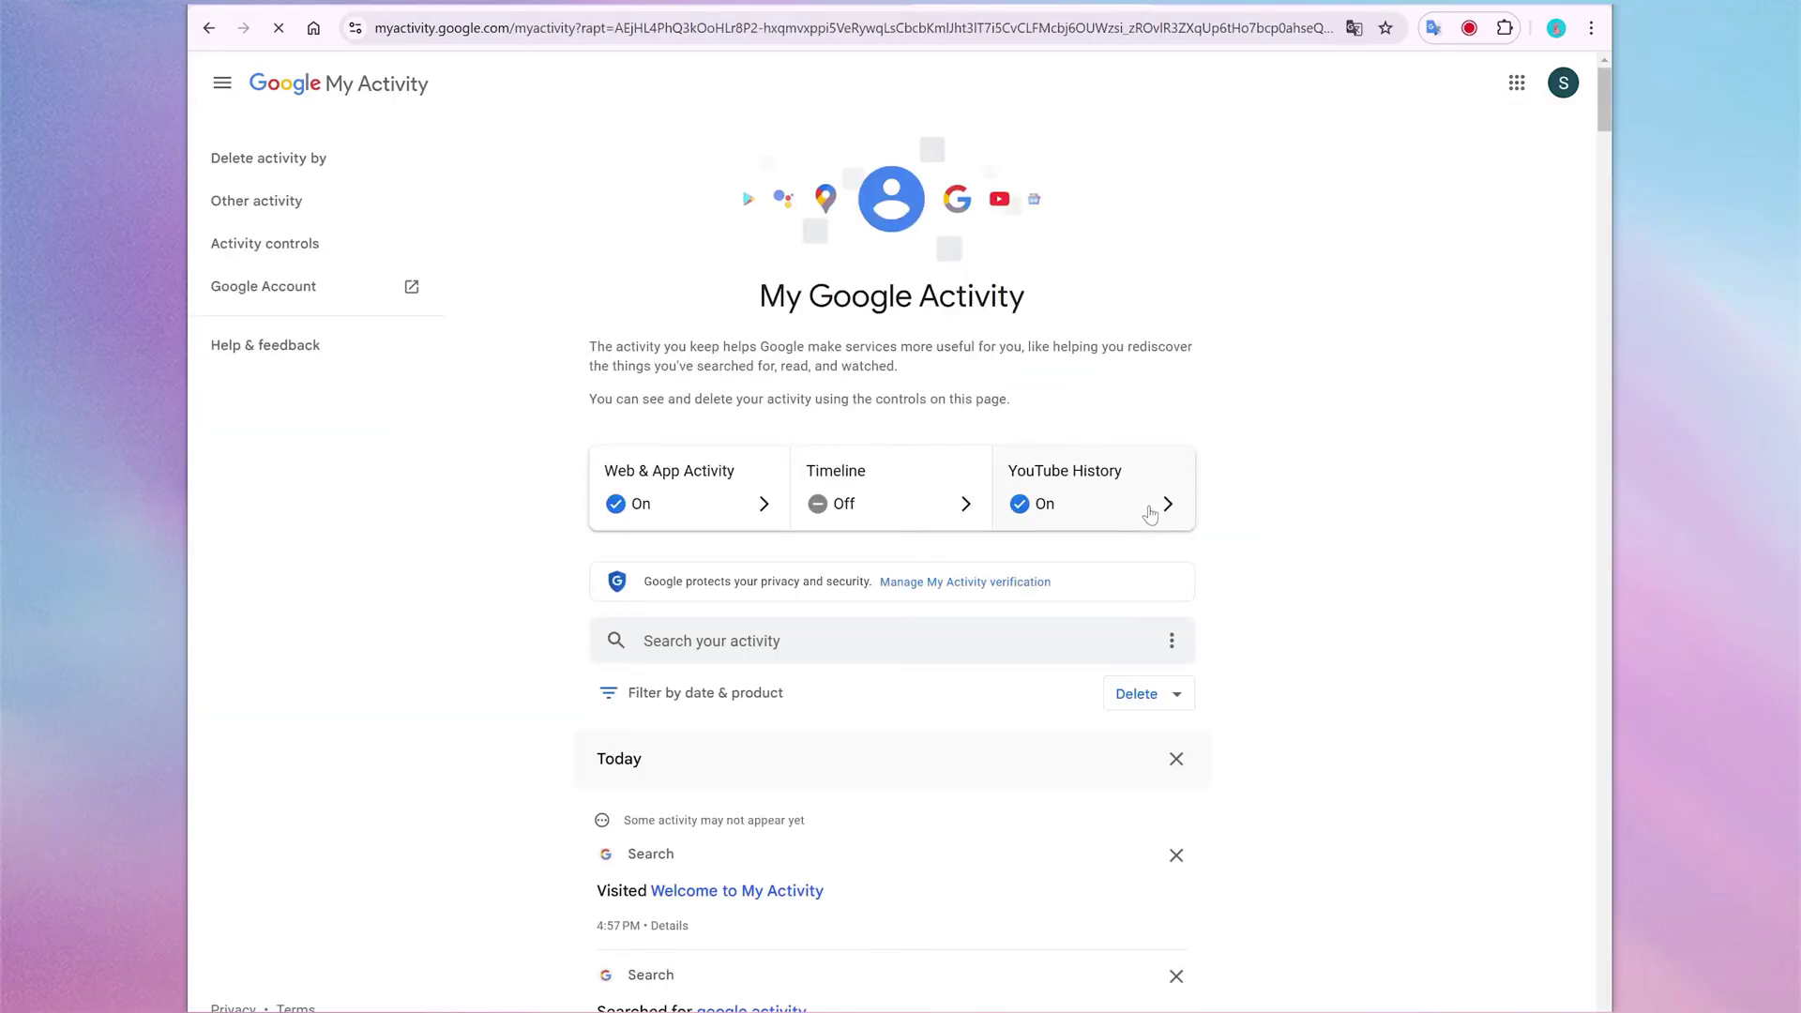
click(656, 692)
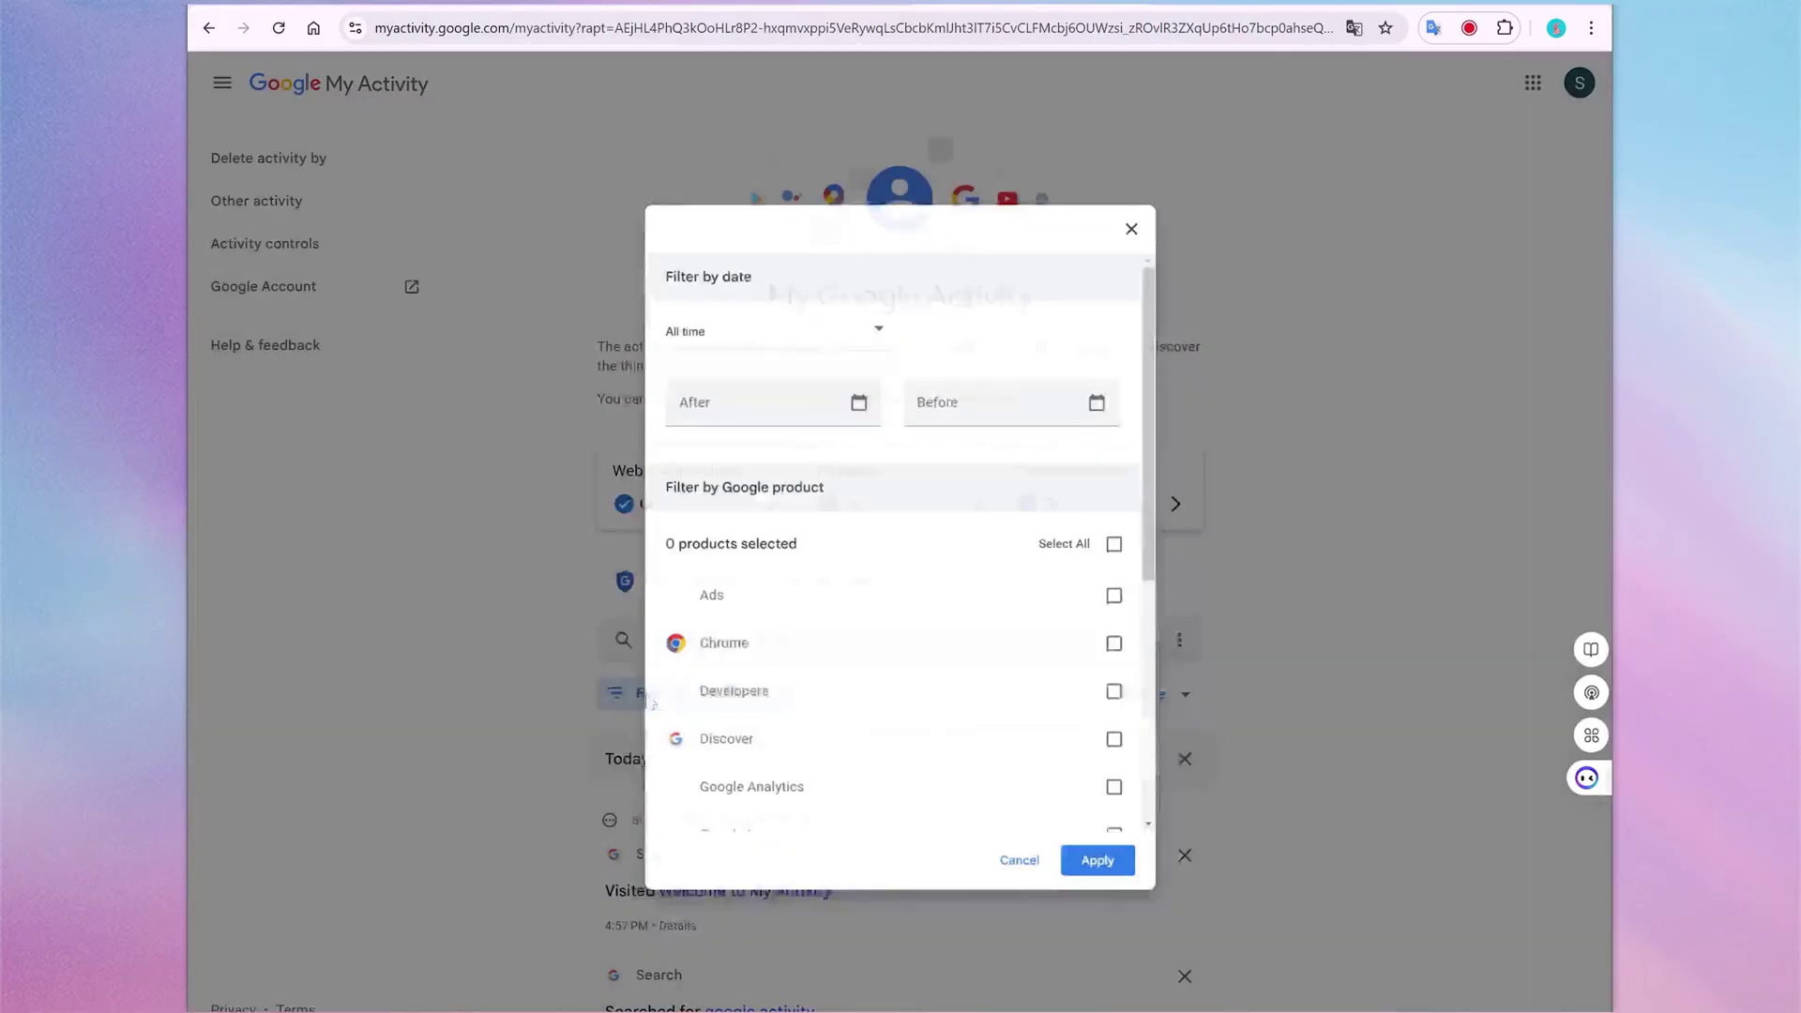
scroll(860, 723, down, 5)
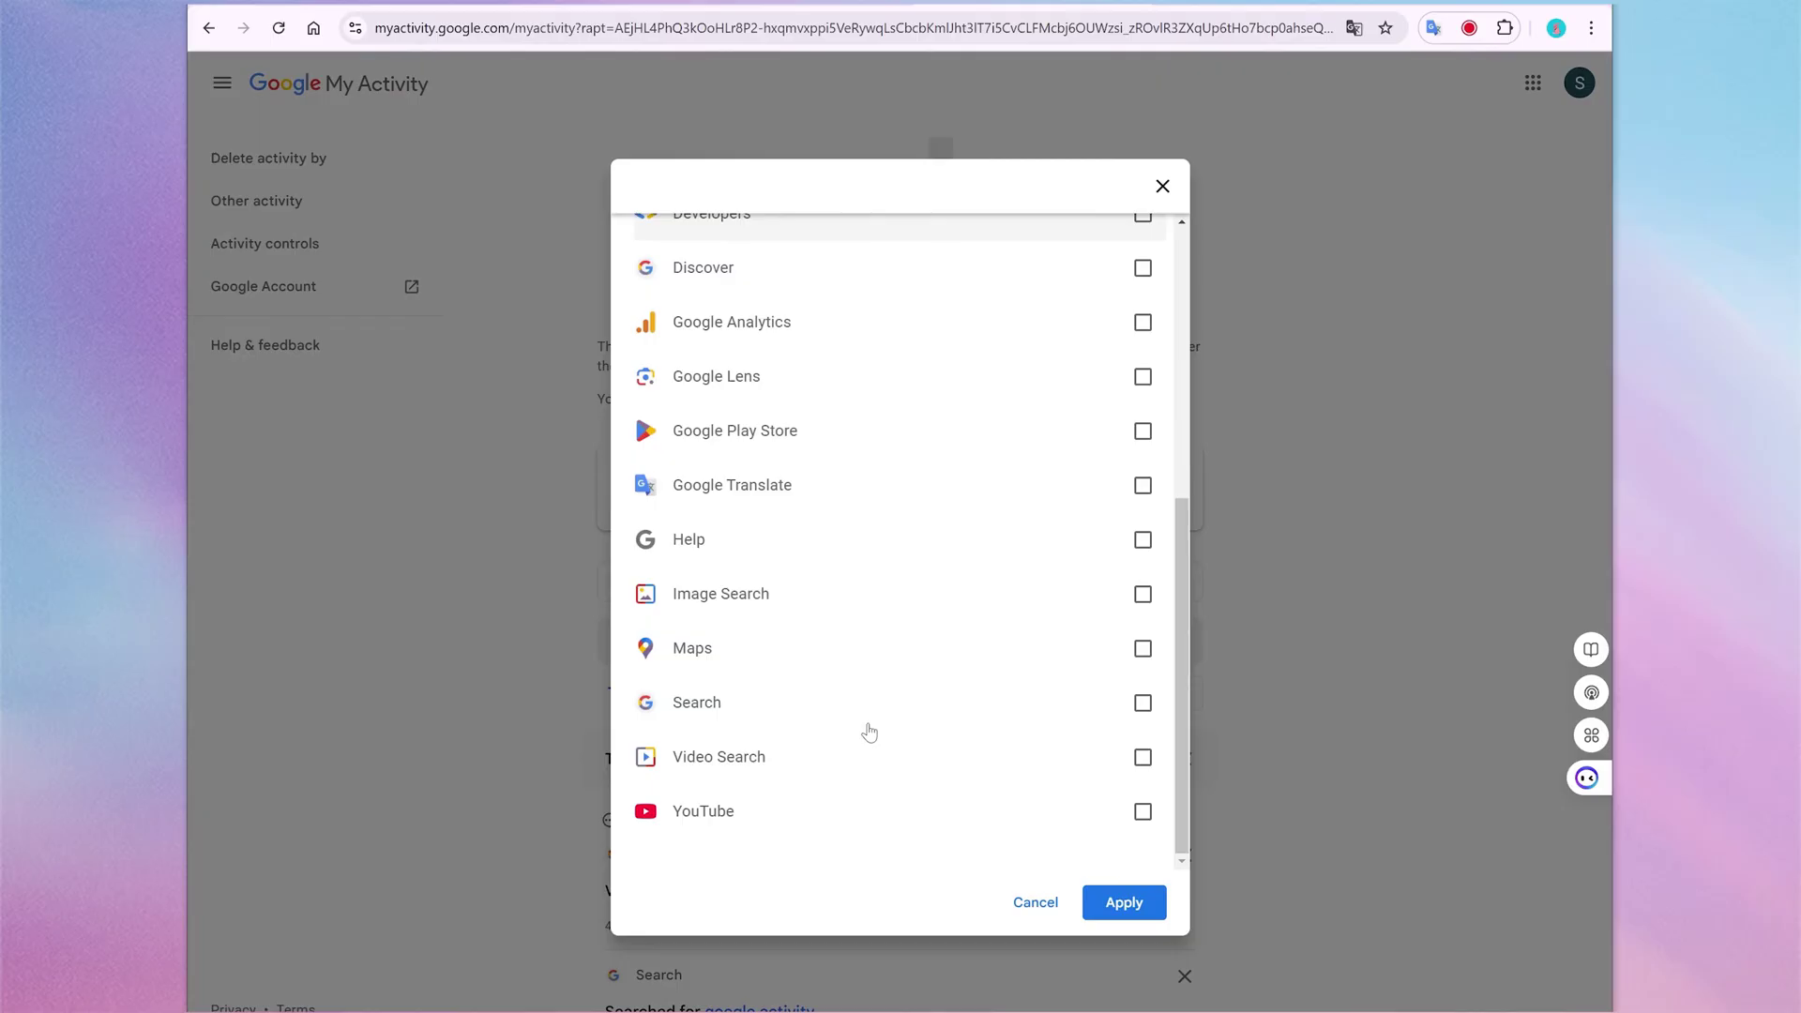
click(1156, 826)
click(1140, 902)
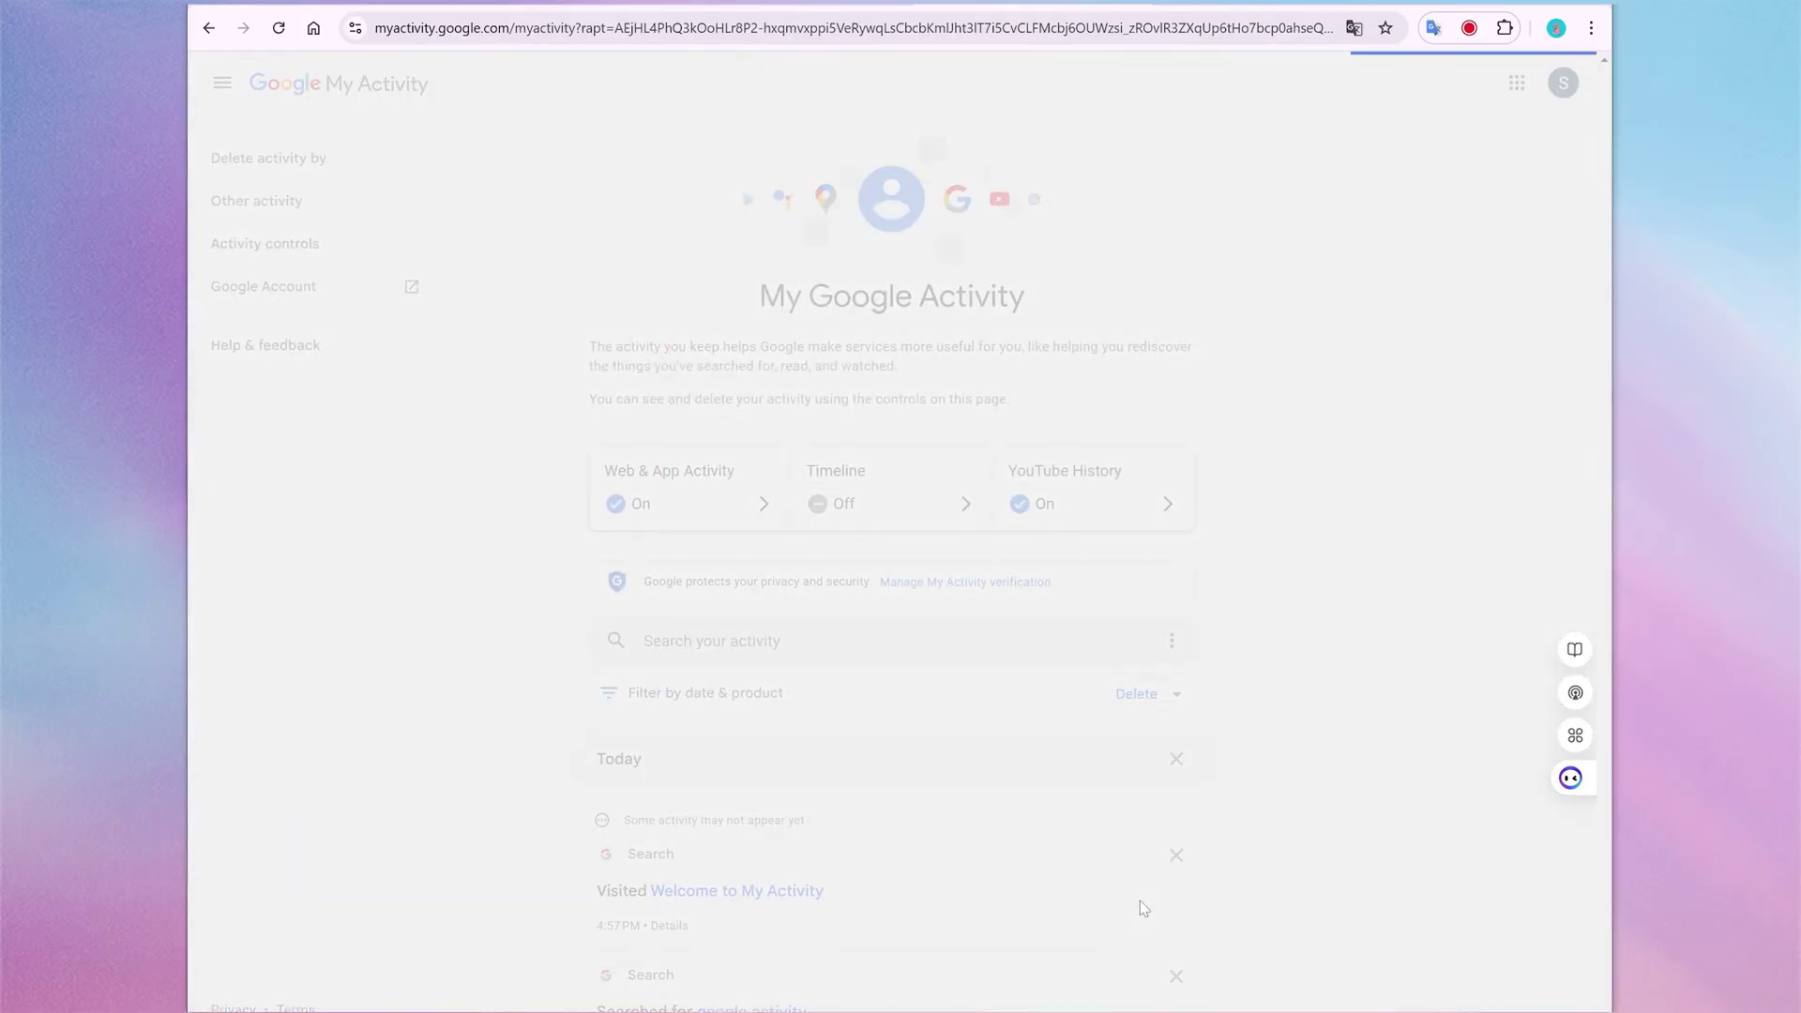
scroll(1095, 896, down, 6)
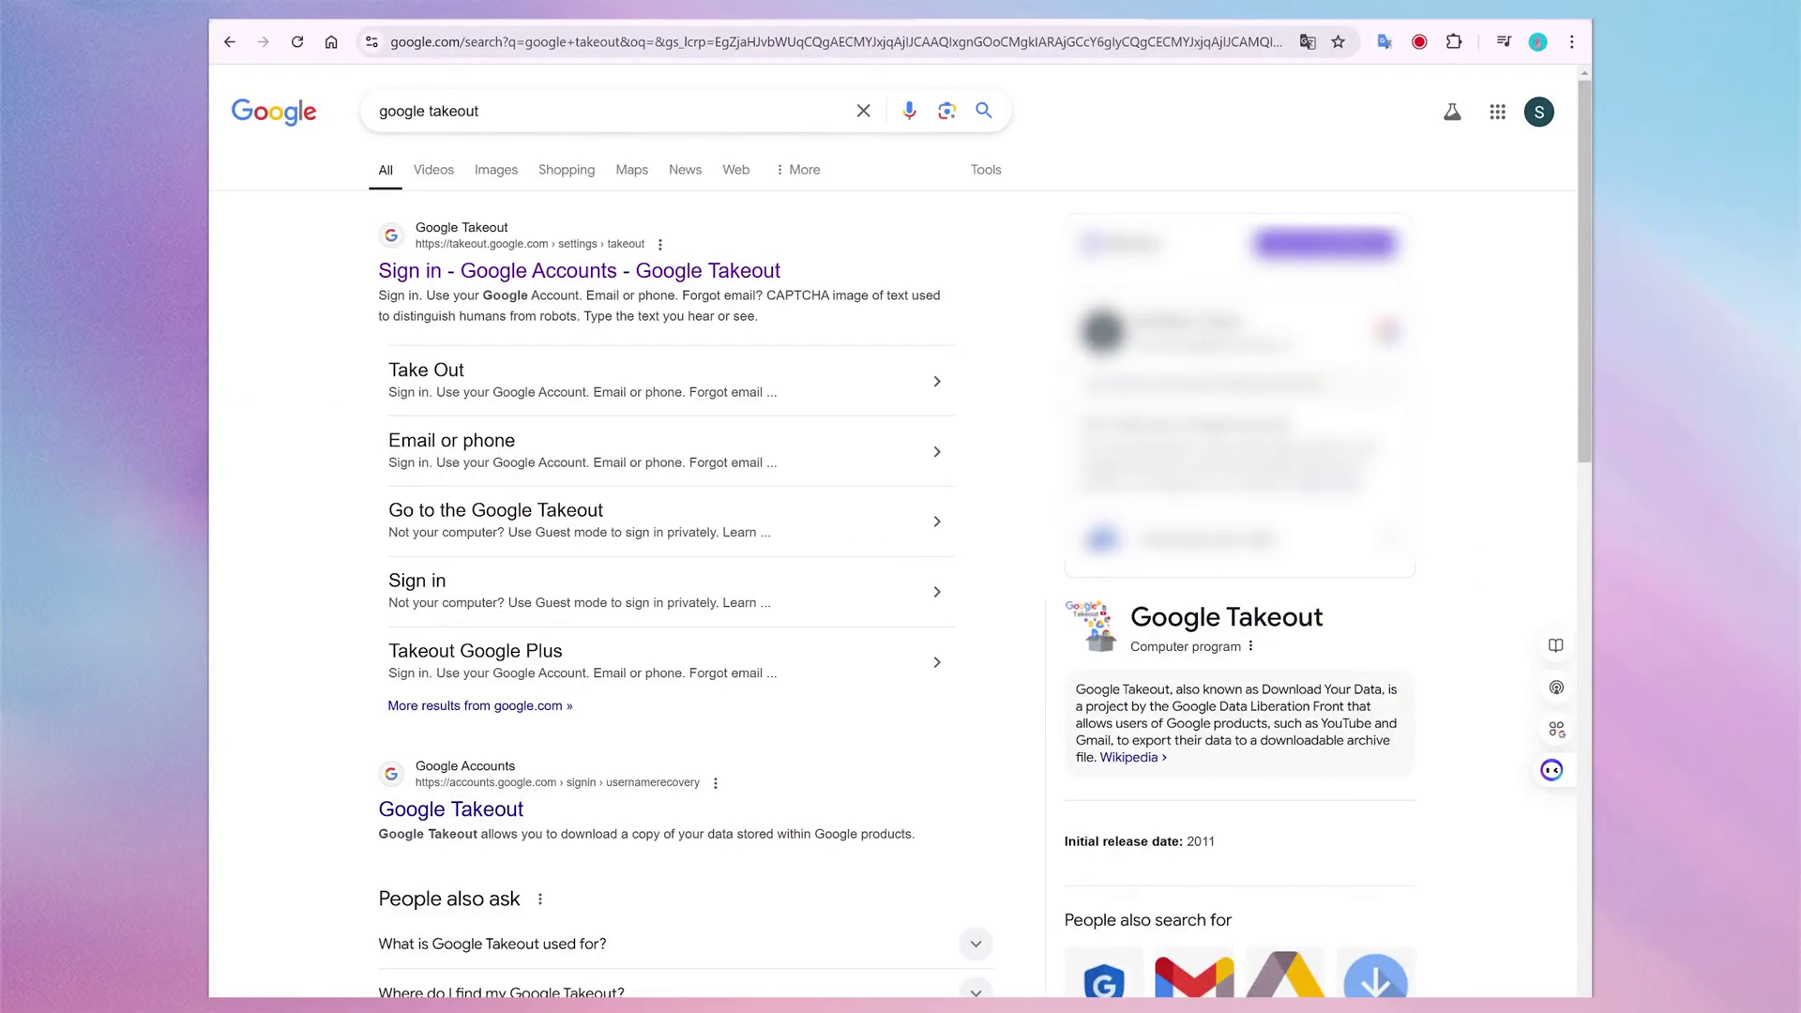
- Open the Google Takeout page from the search results for google takeout
click(542, 277)
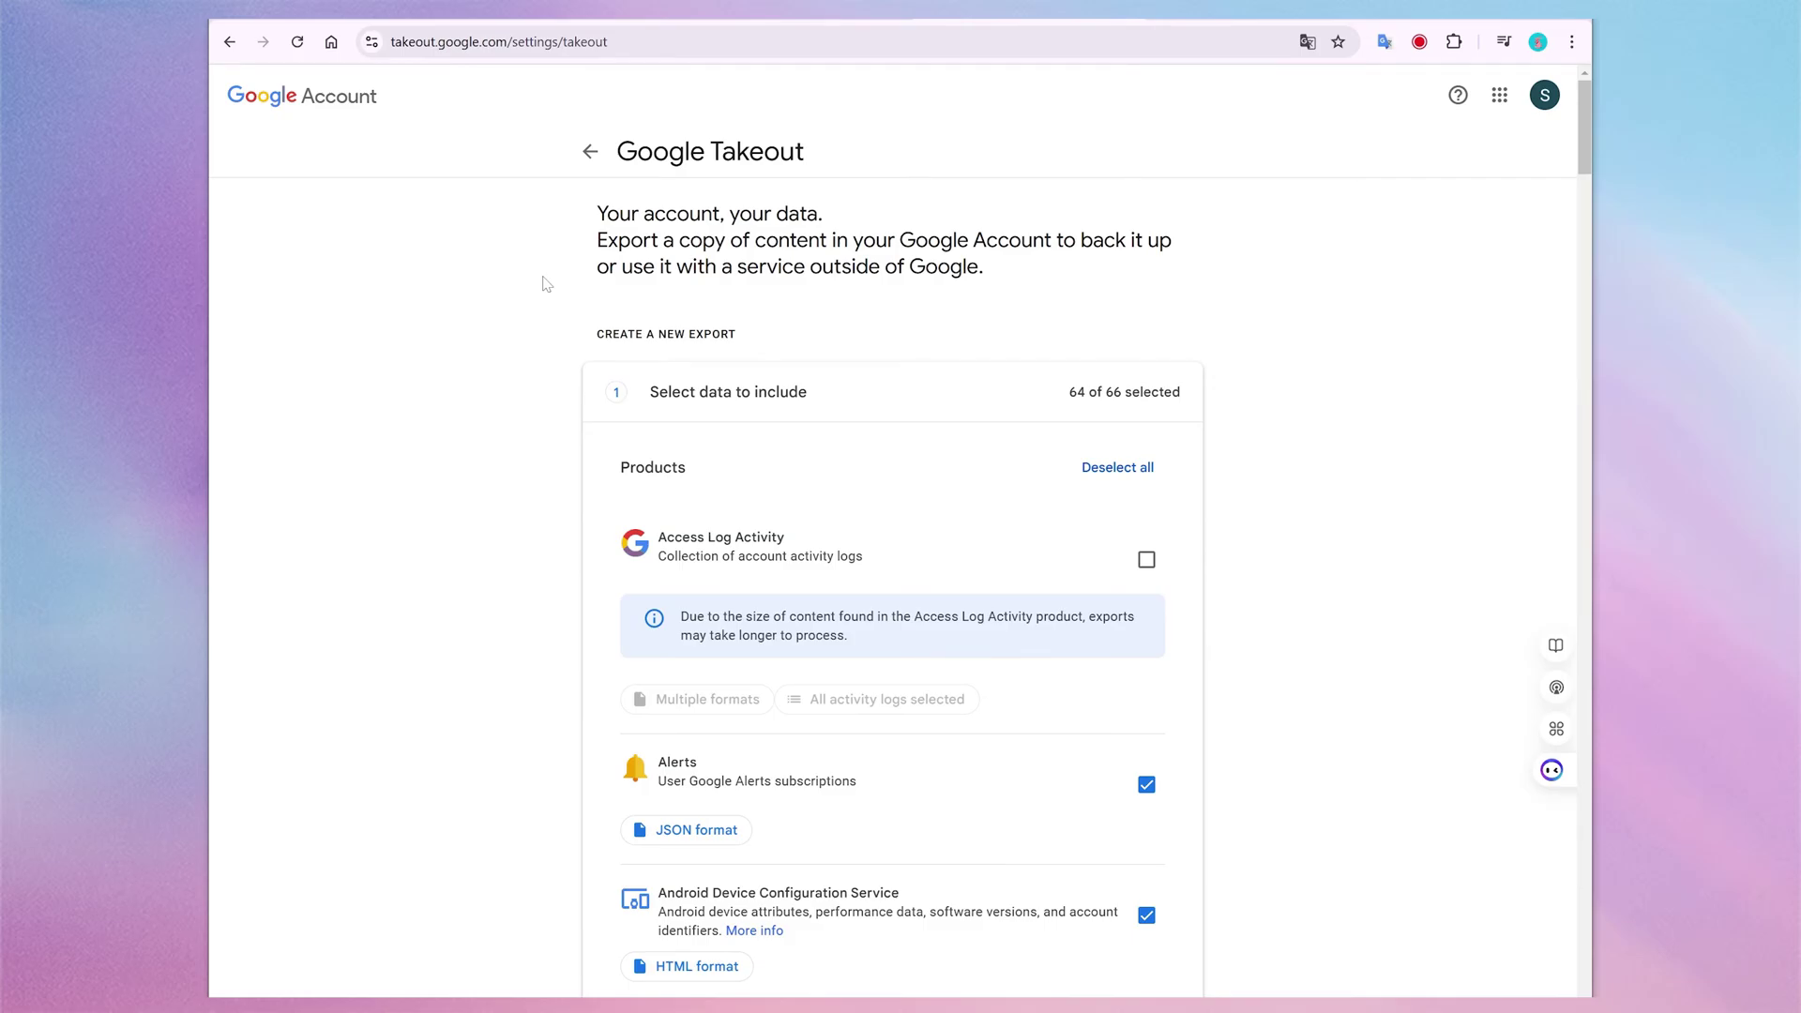
click(686, 42)
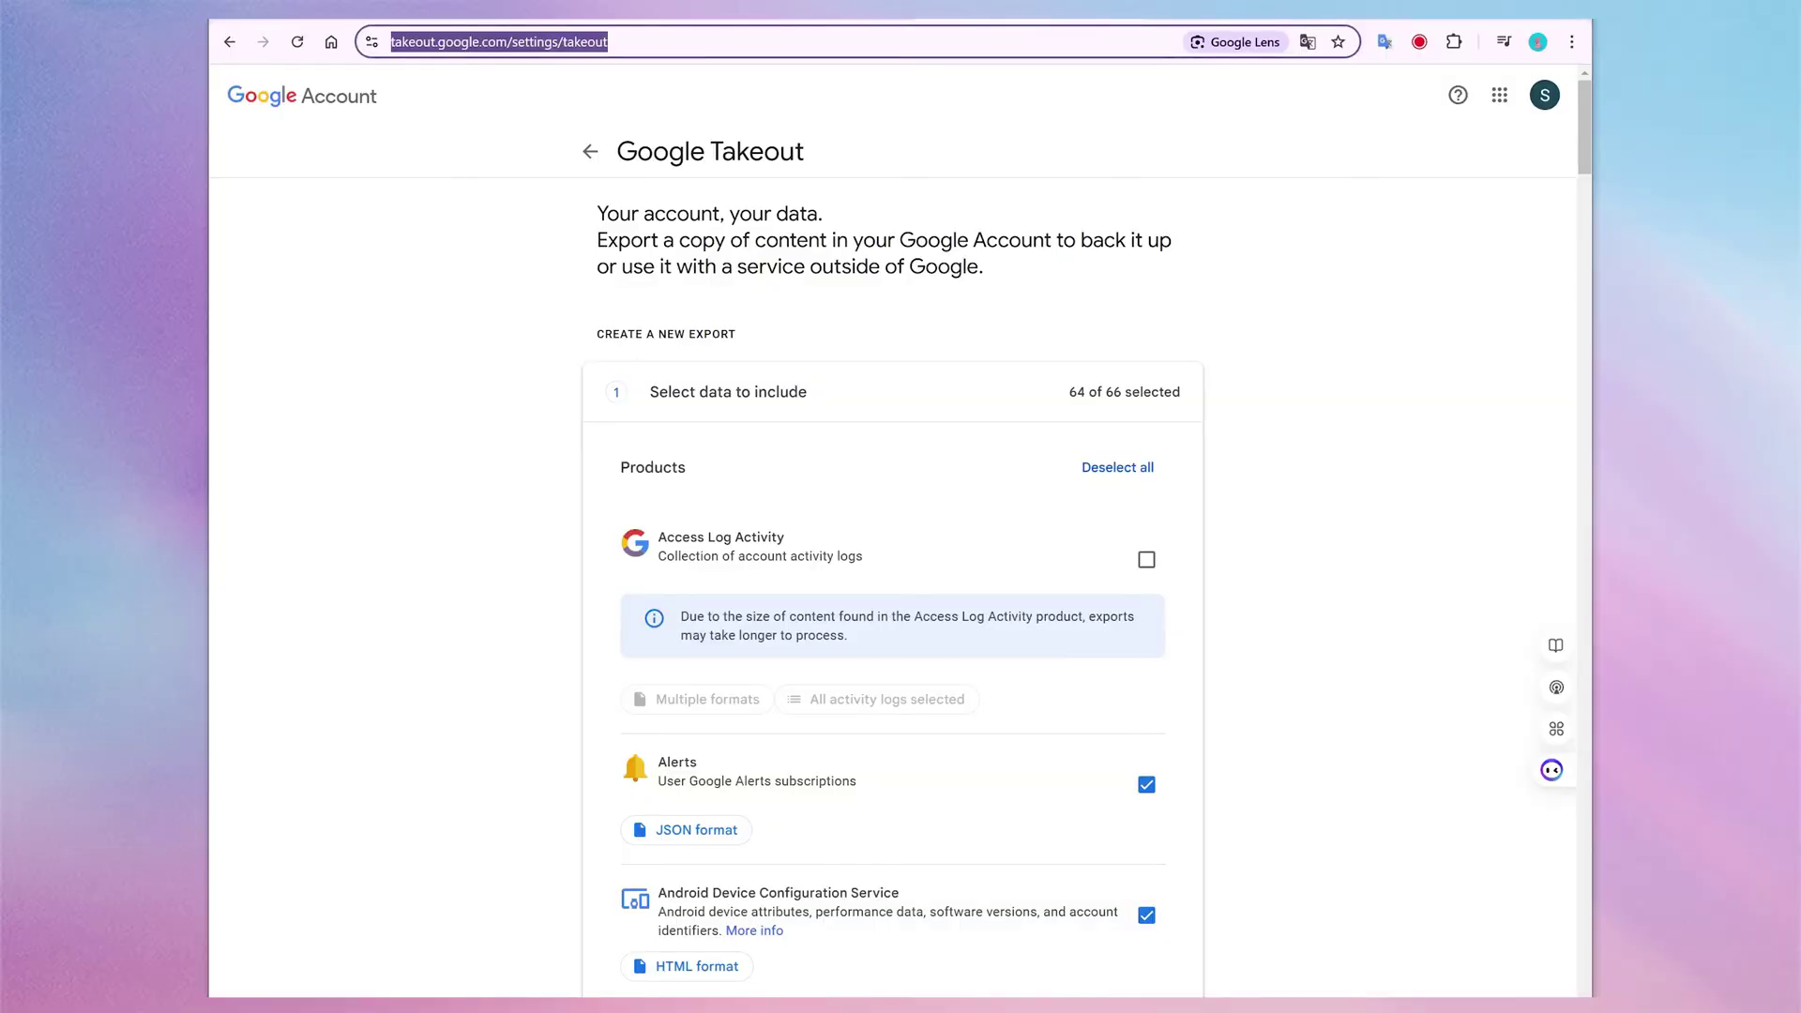
click(1316, 539)
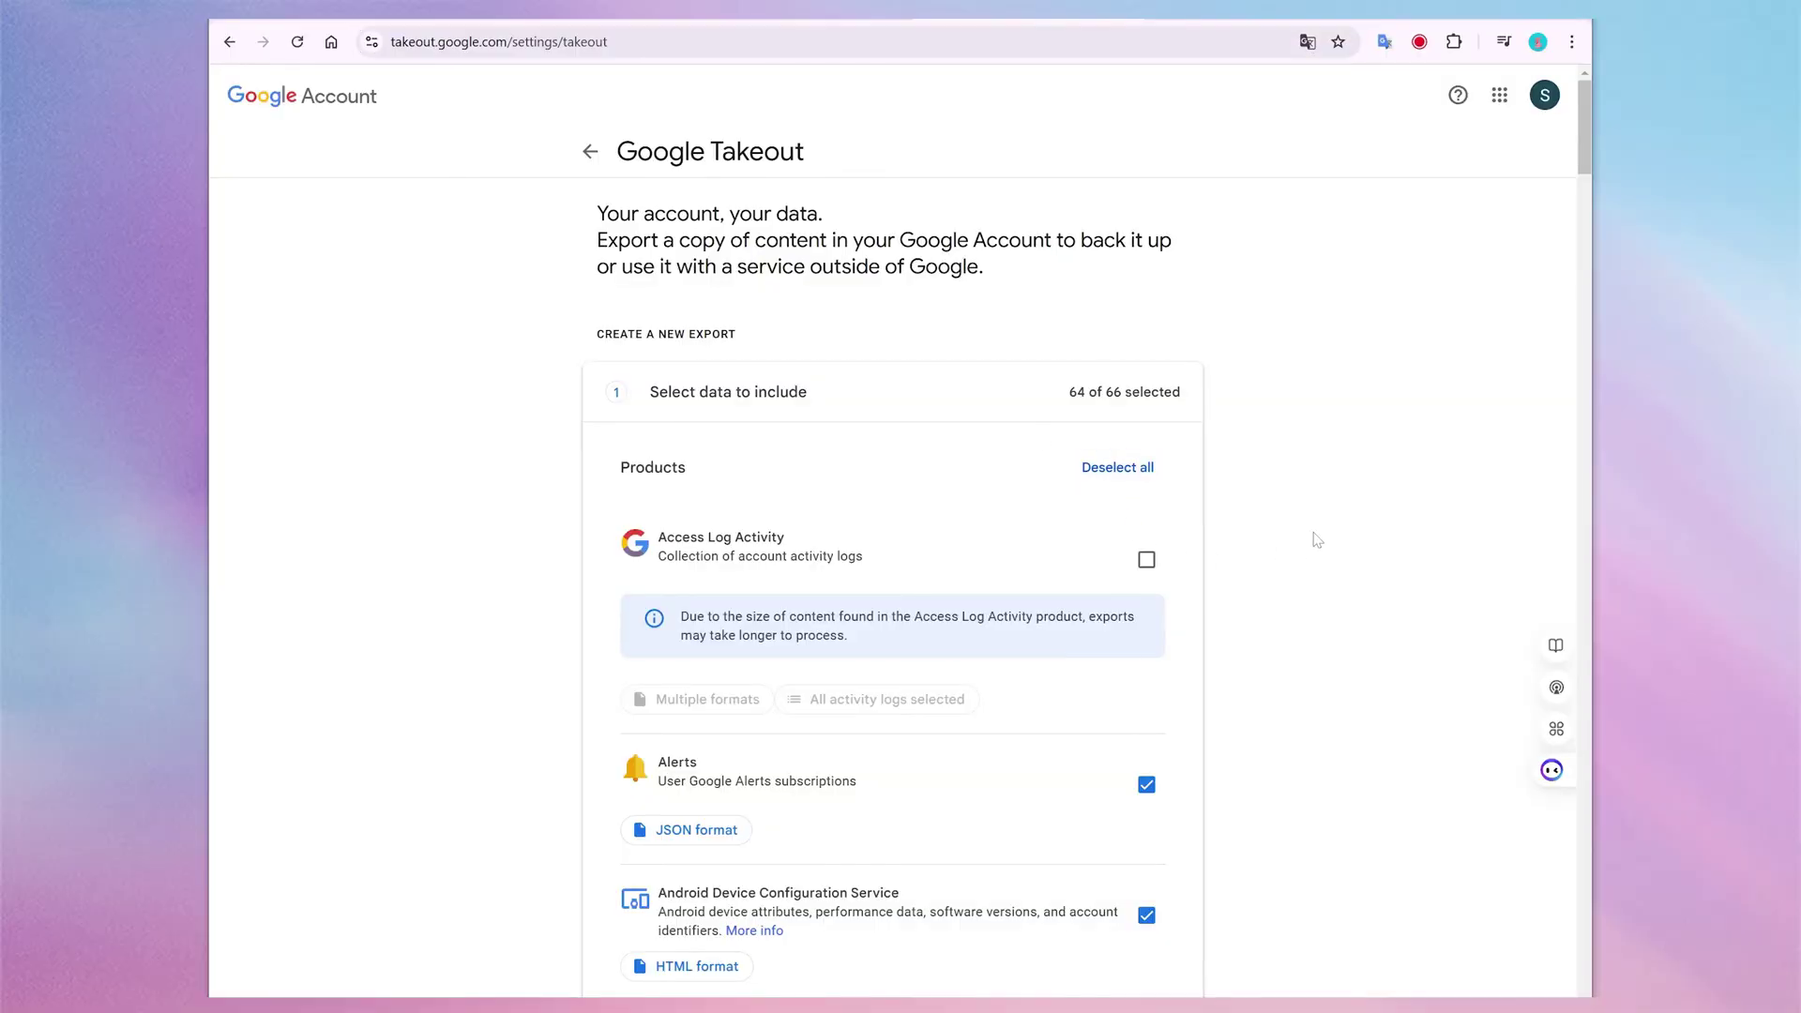
- Deselect all products in the new Takeout export and include only YouTube and YouTube Music
click(1118, 468)
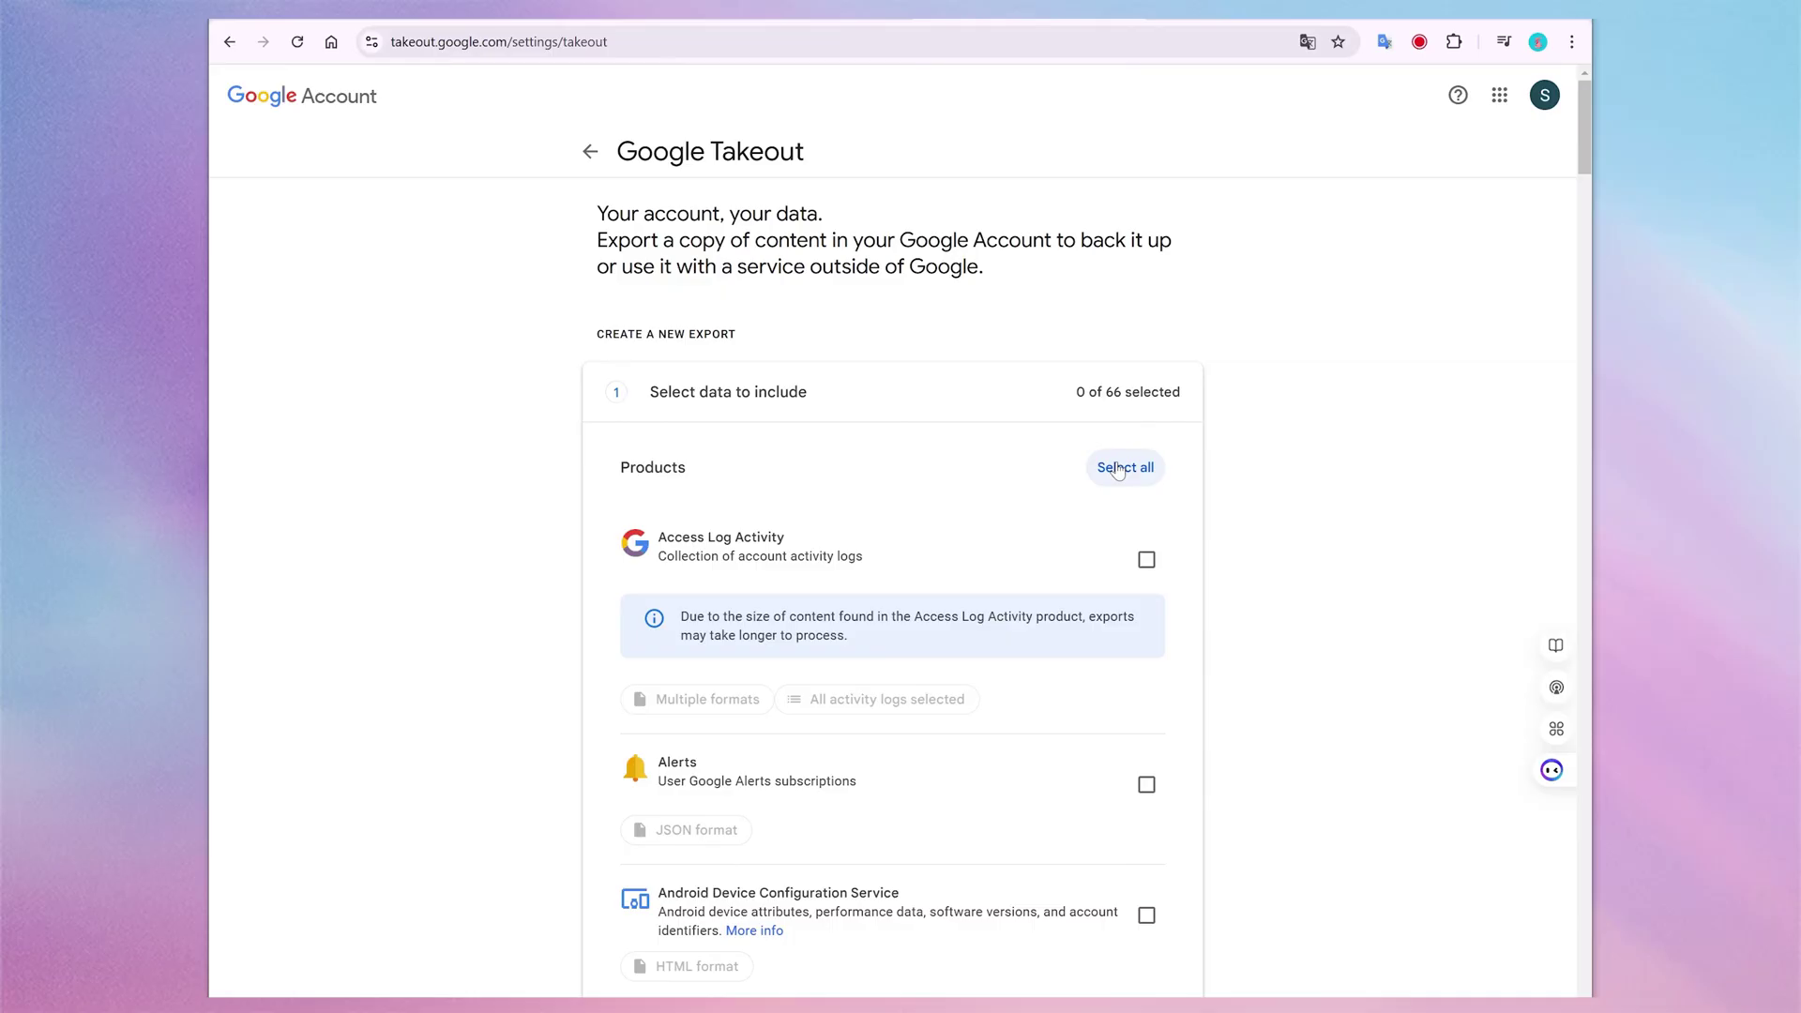
scroll(1027, 483, down, 10)
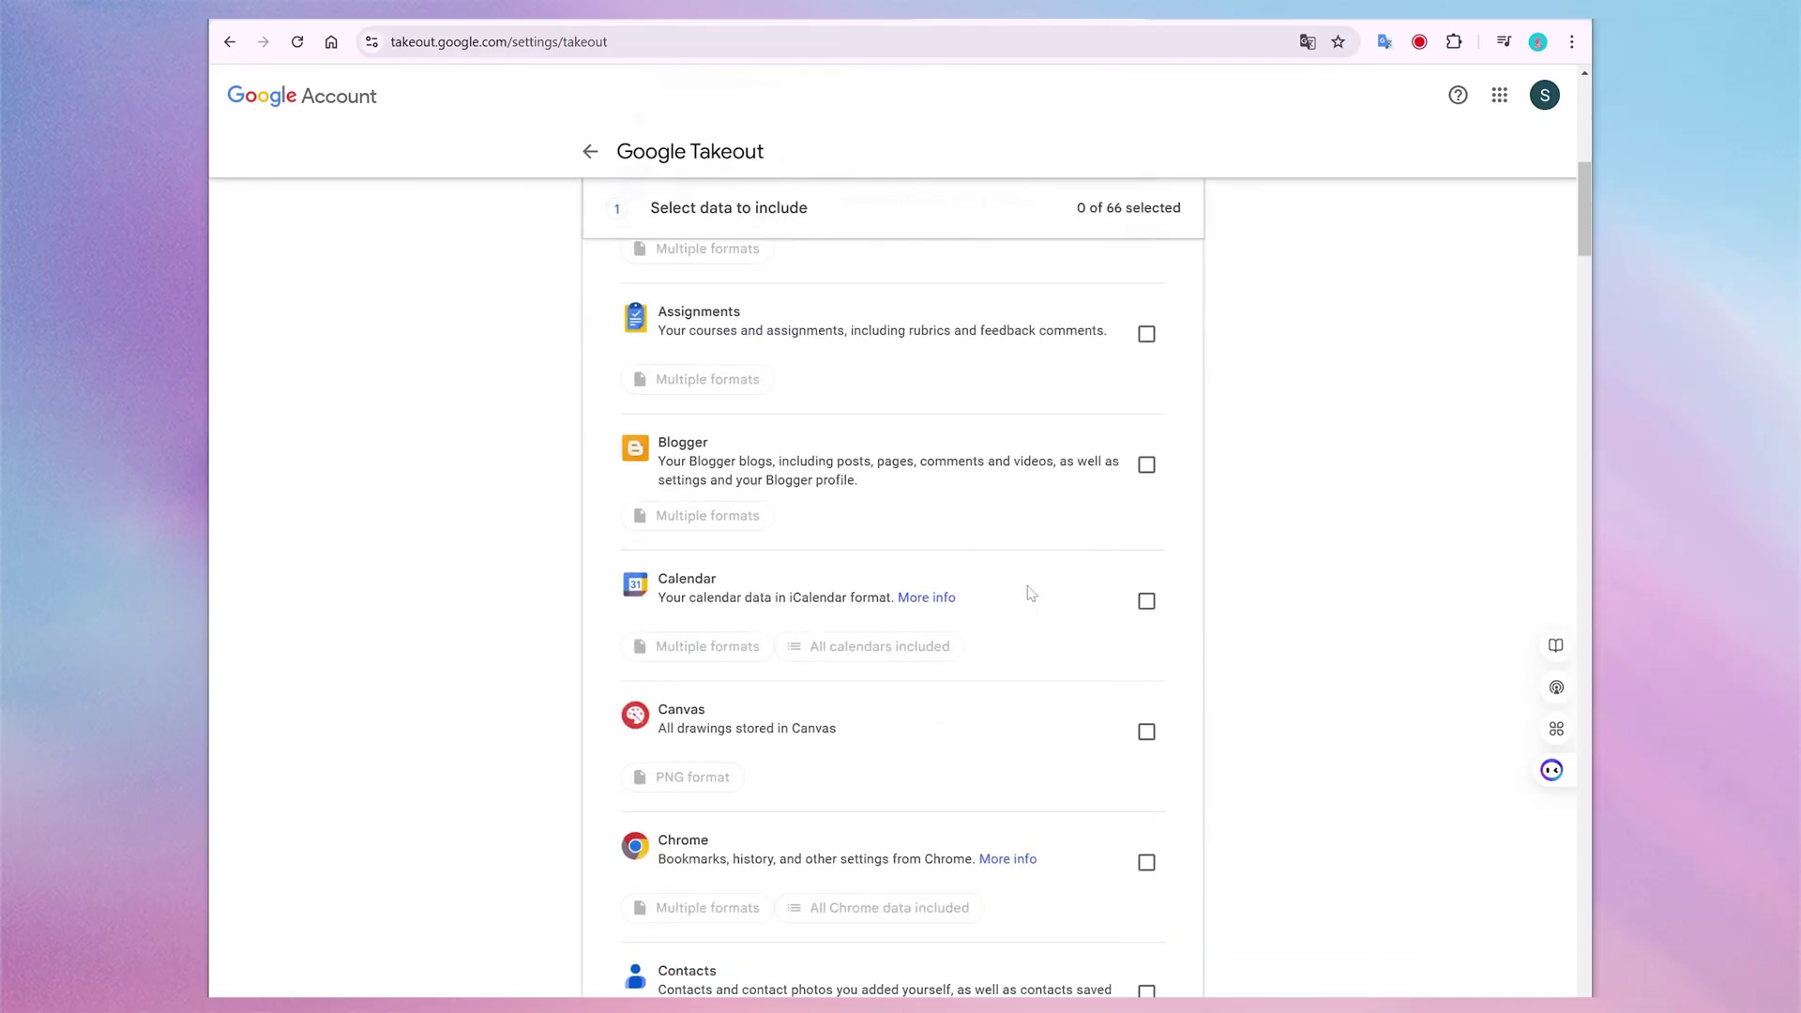
scroll(1029, 593, down, 20)
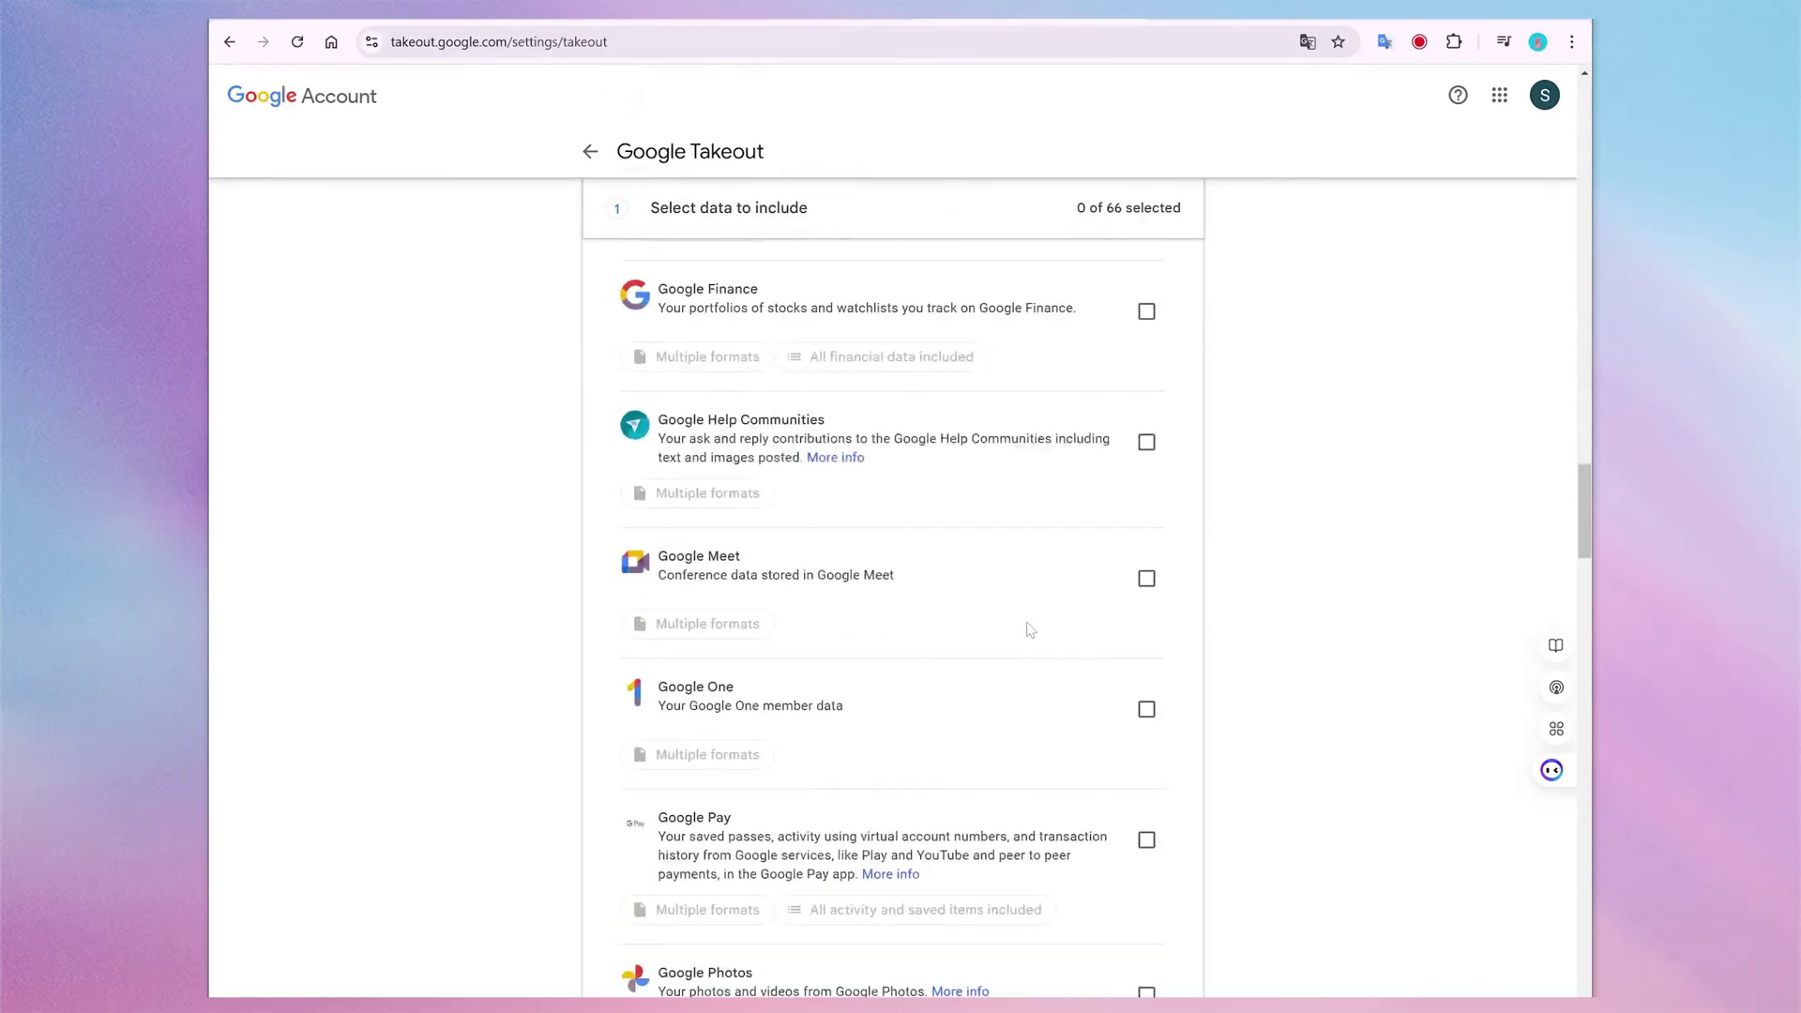
scroll(1019, 666, down, 20)
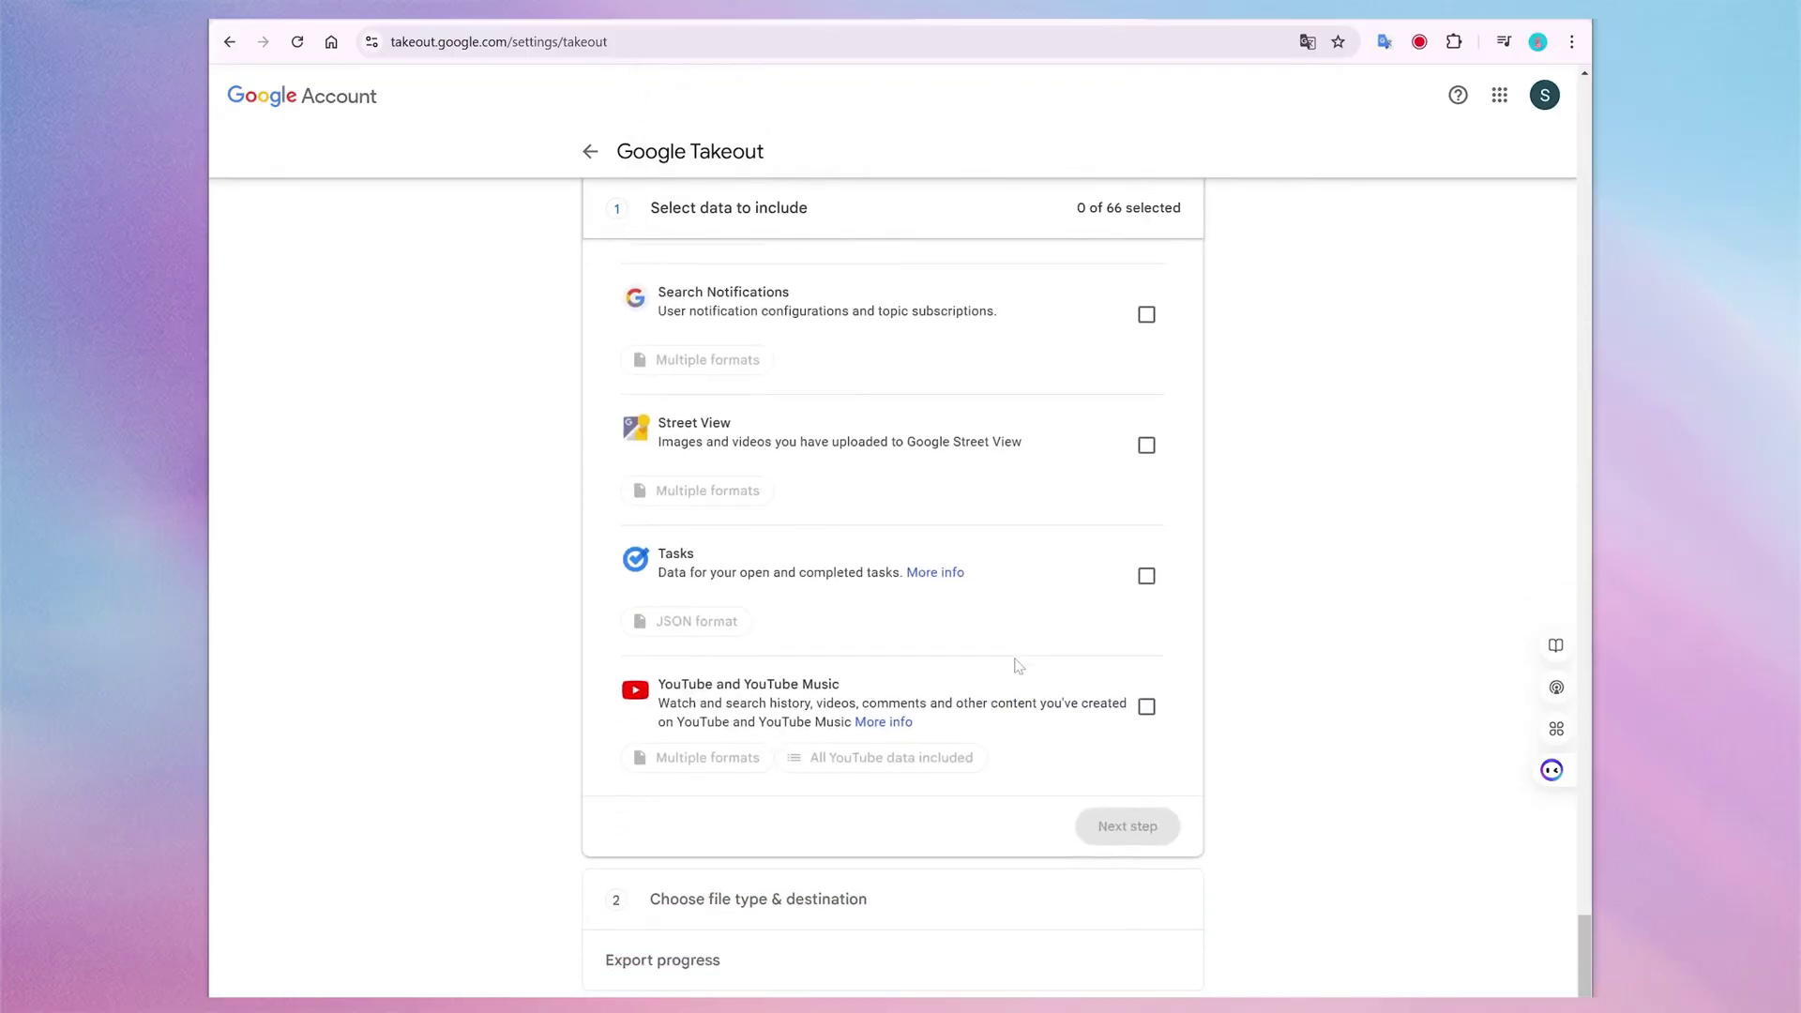
click(1148, 679)
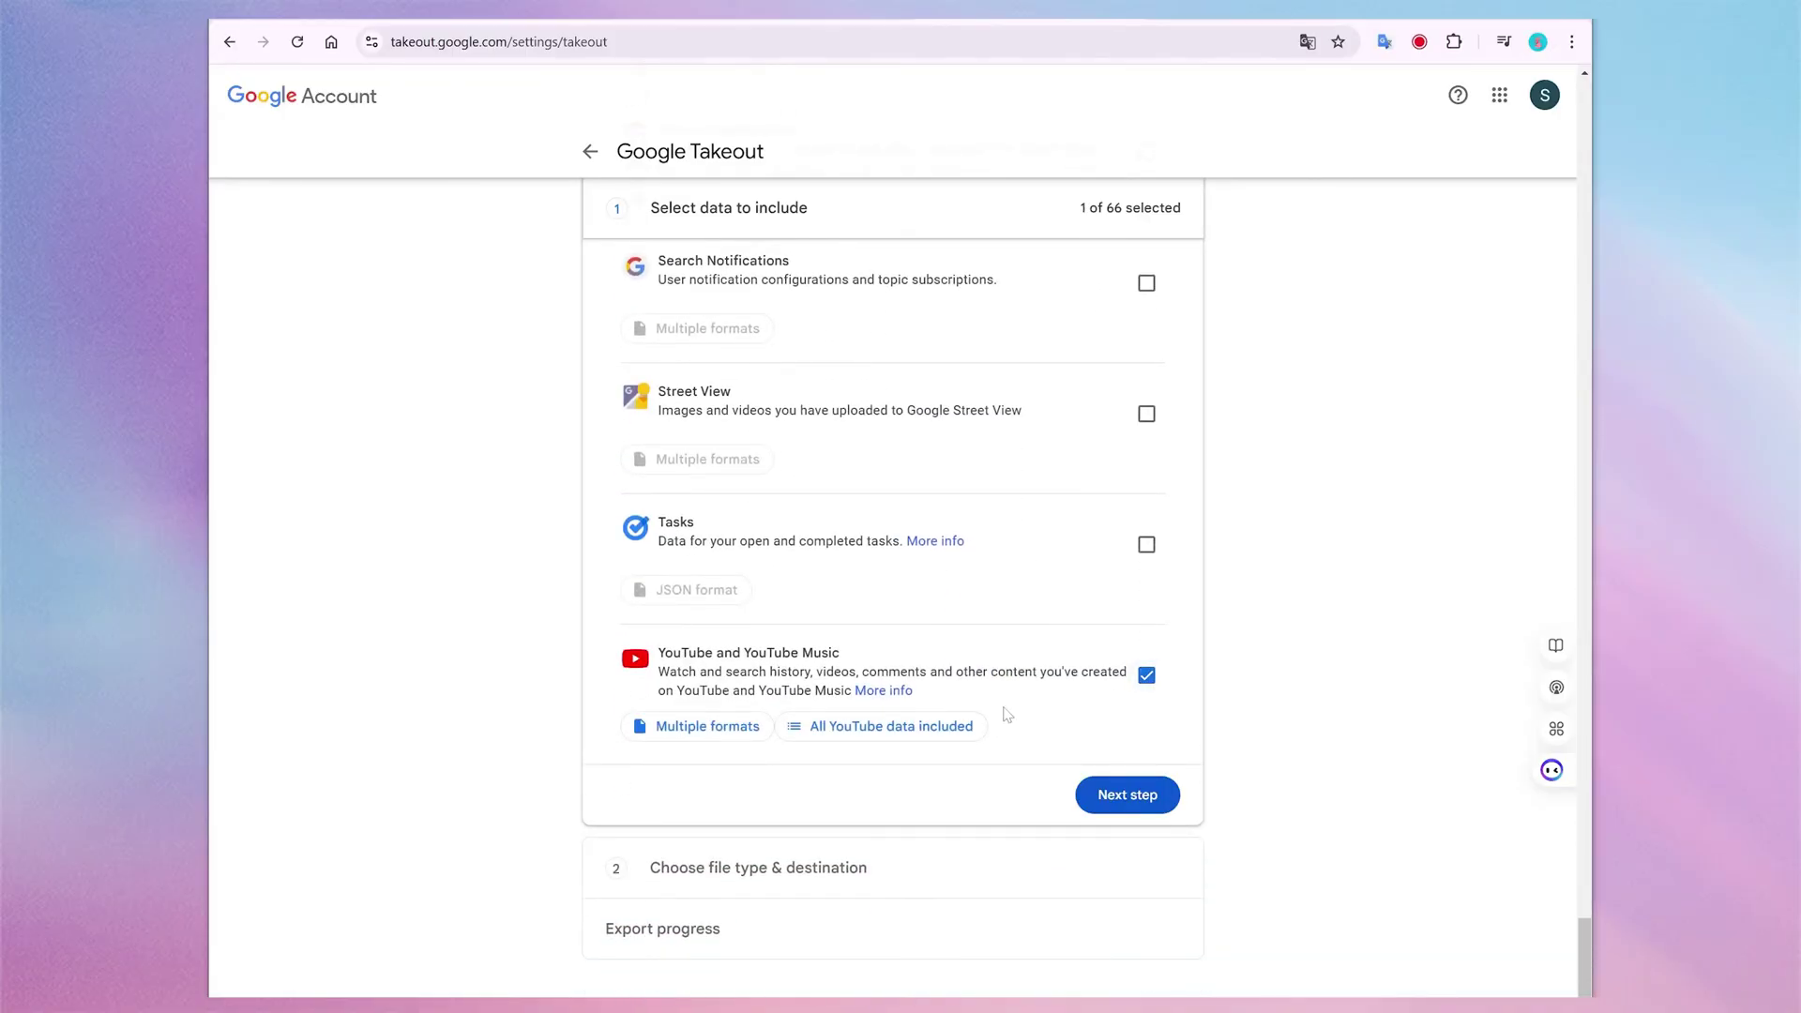
- Limit the YouTube export content to history and create the export as a 2 GB .zip with an emailed download link
click(917, 728)
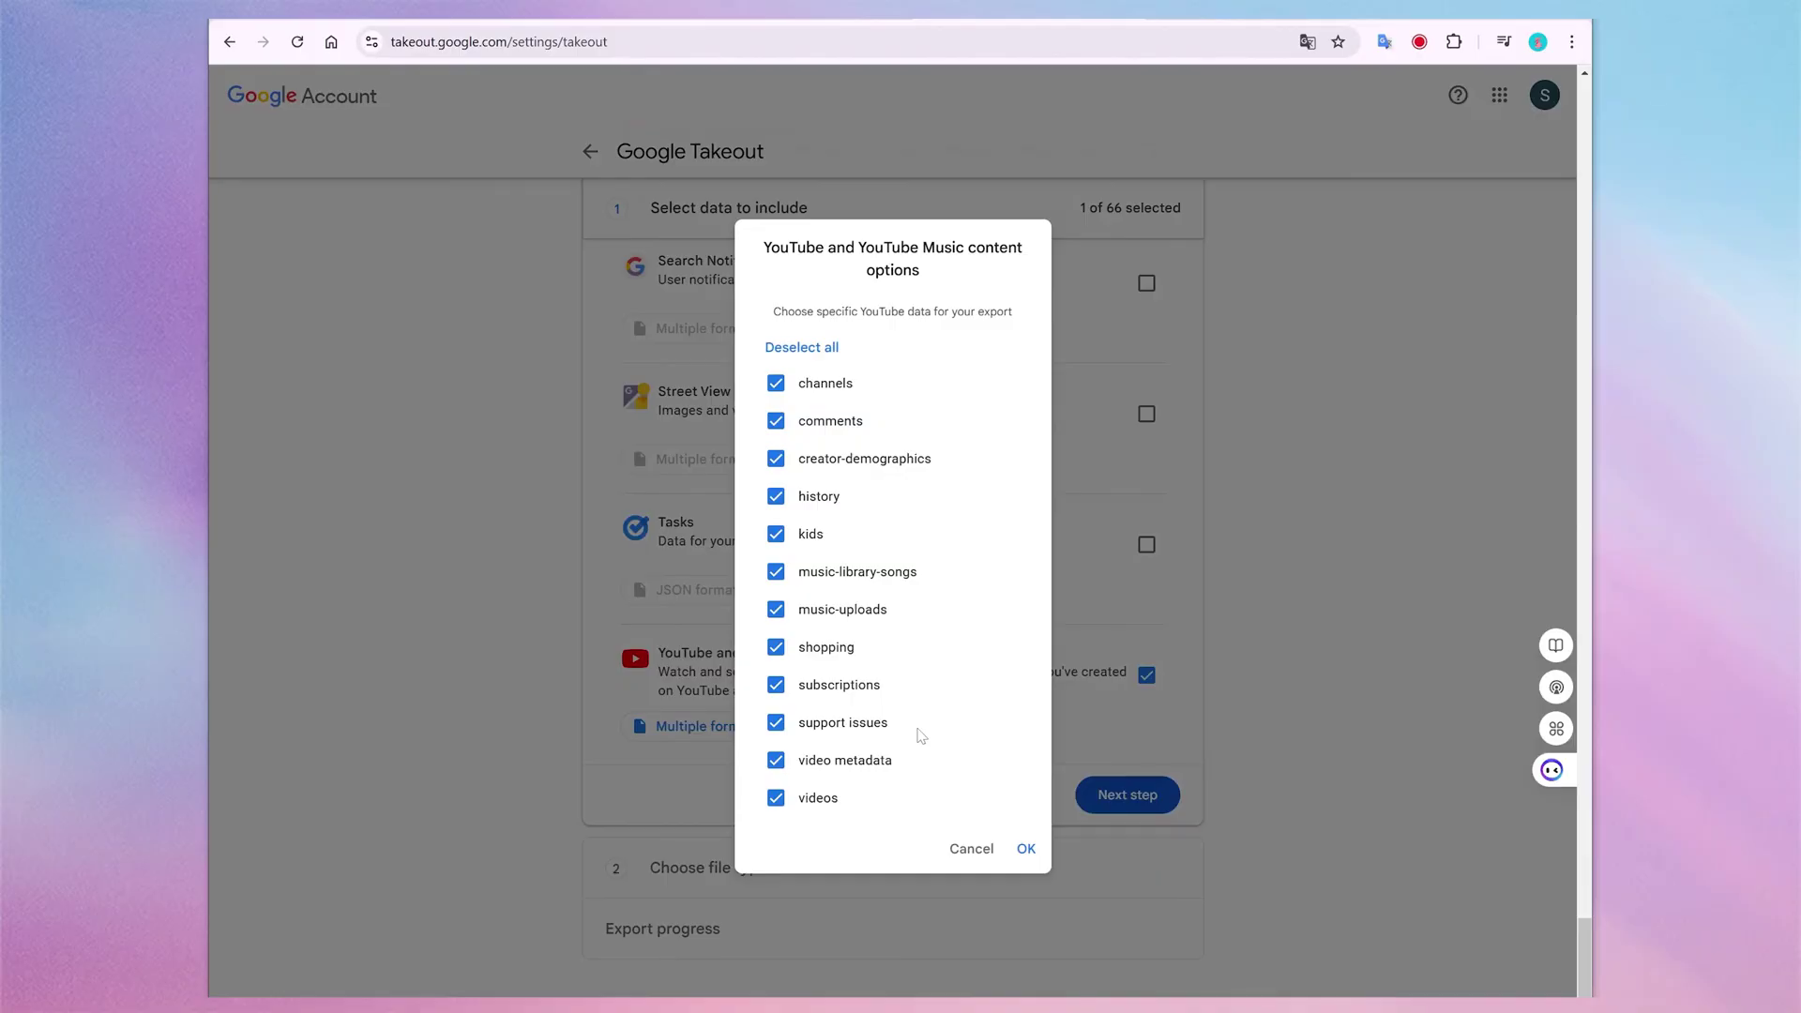
click(794, 349)
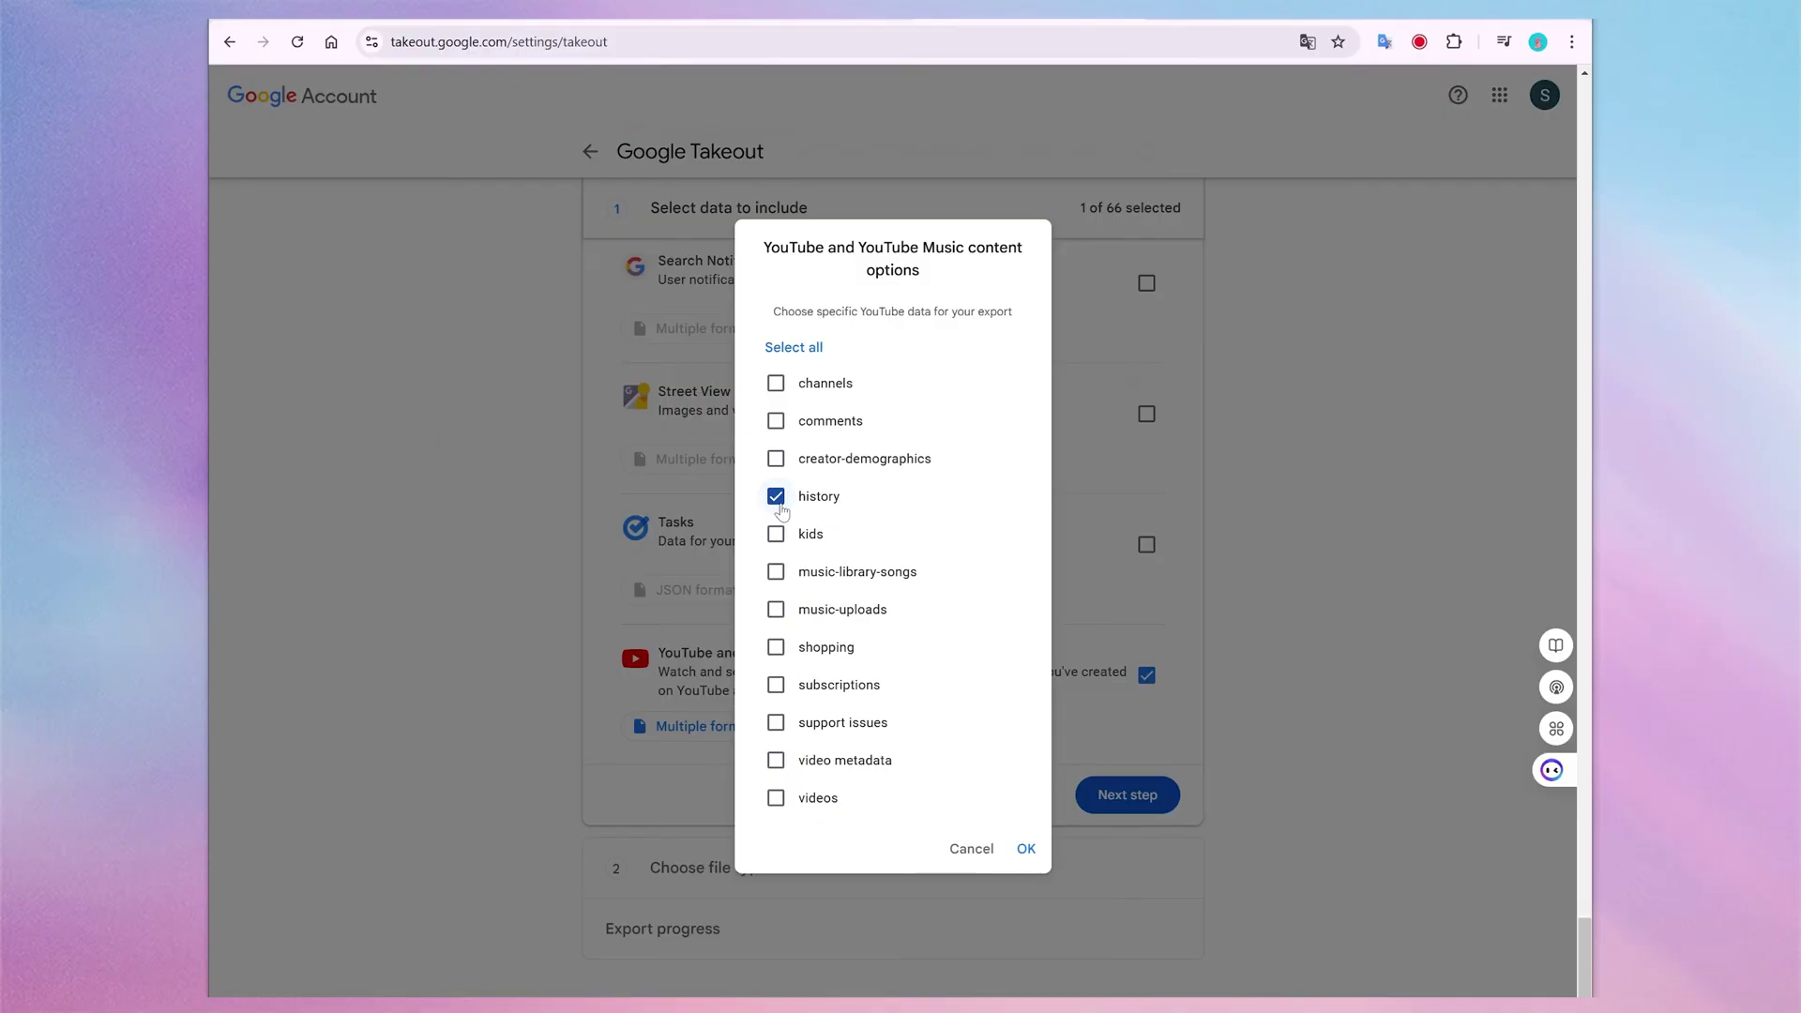
click(1025, 849)
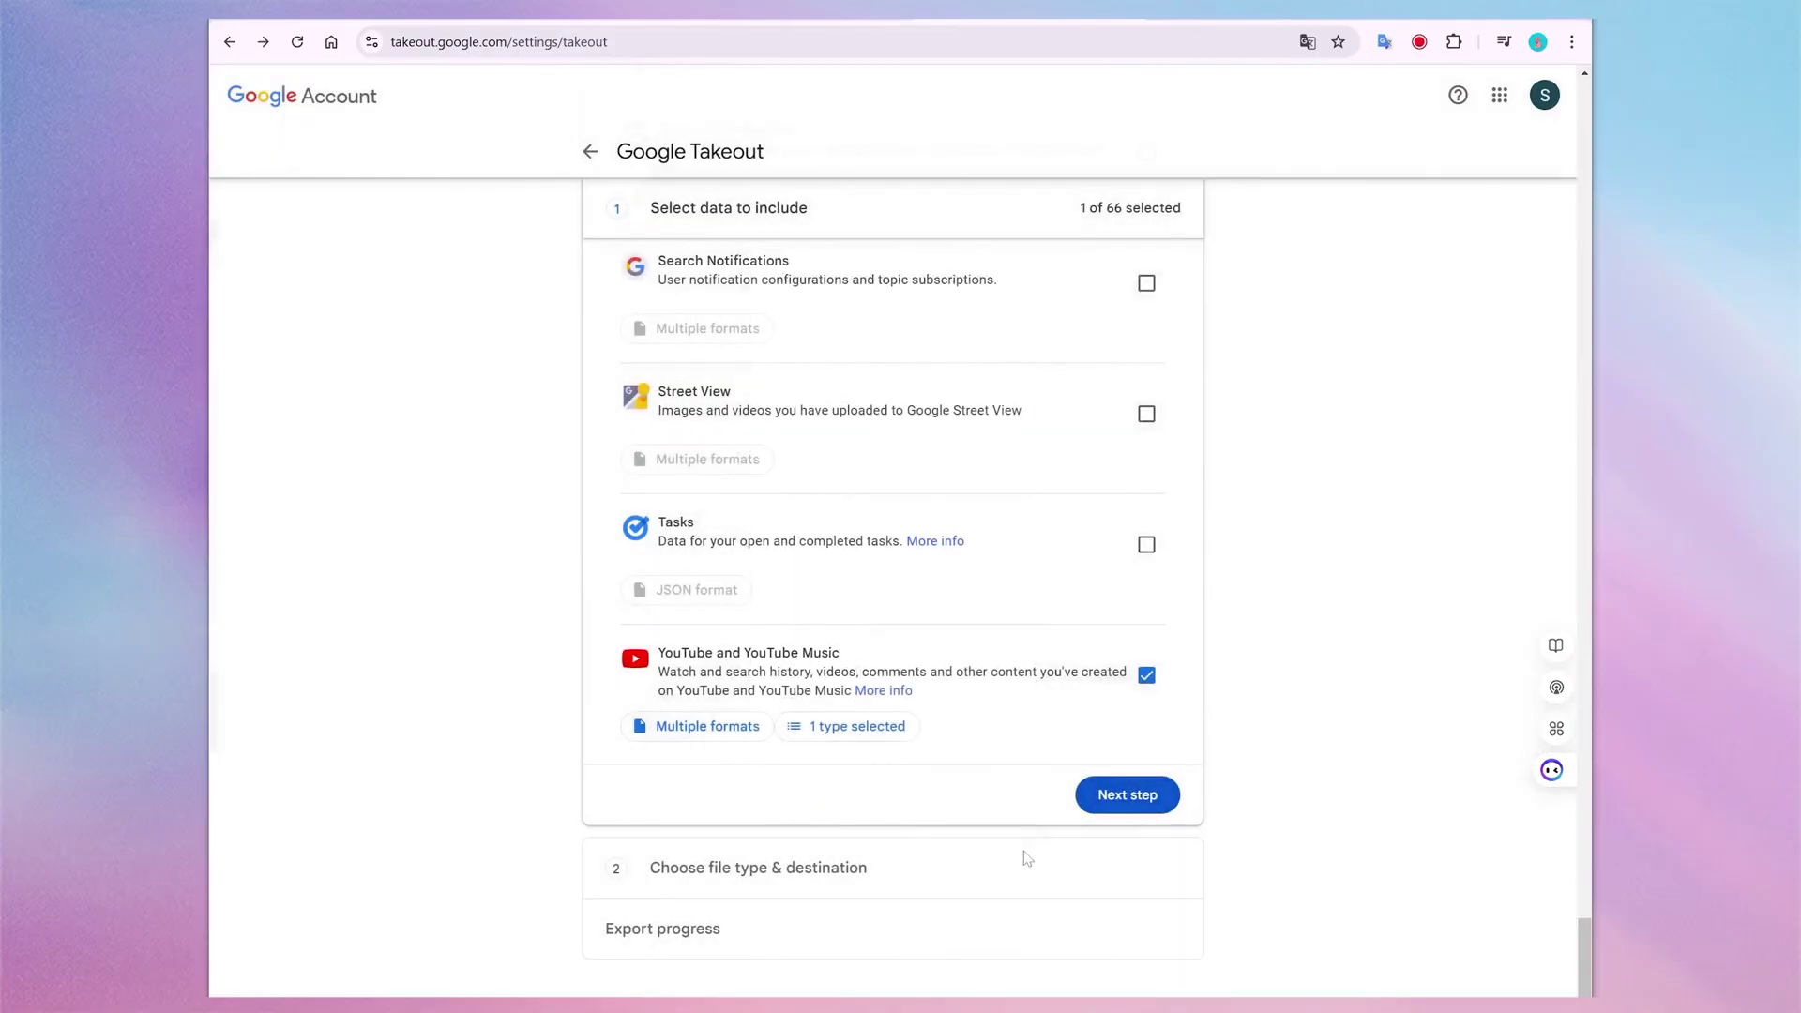
click(1085, 813)
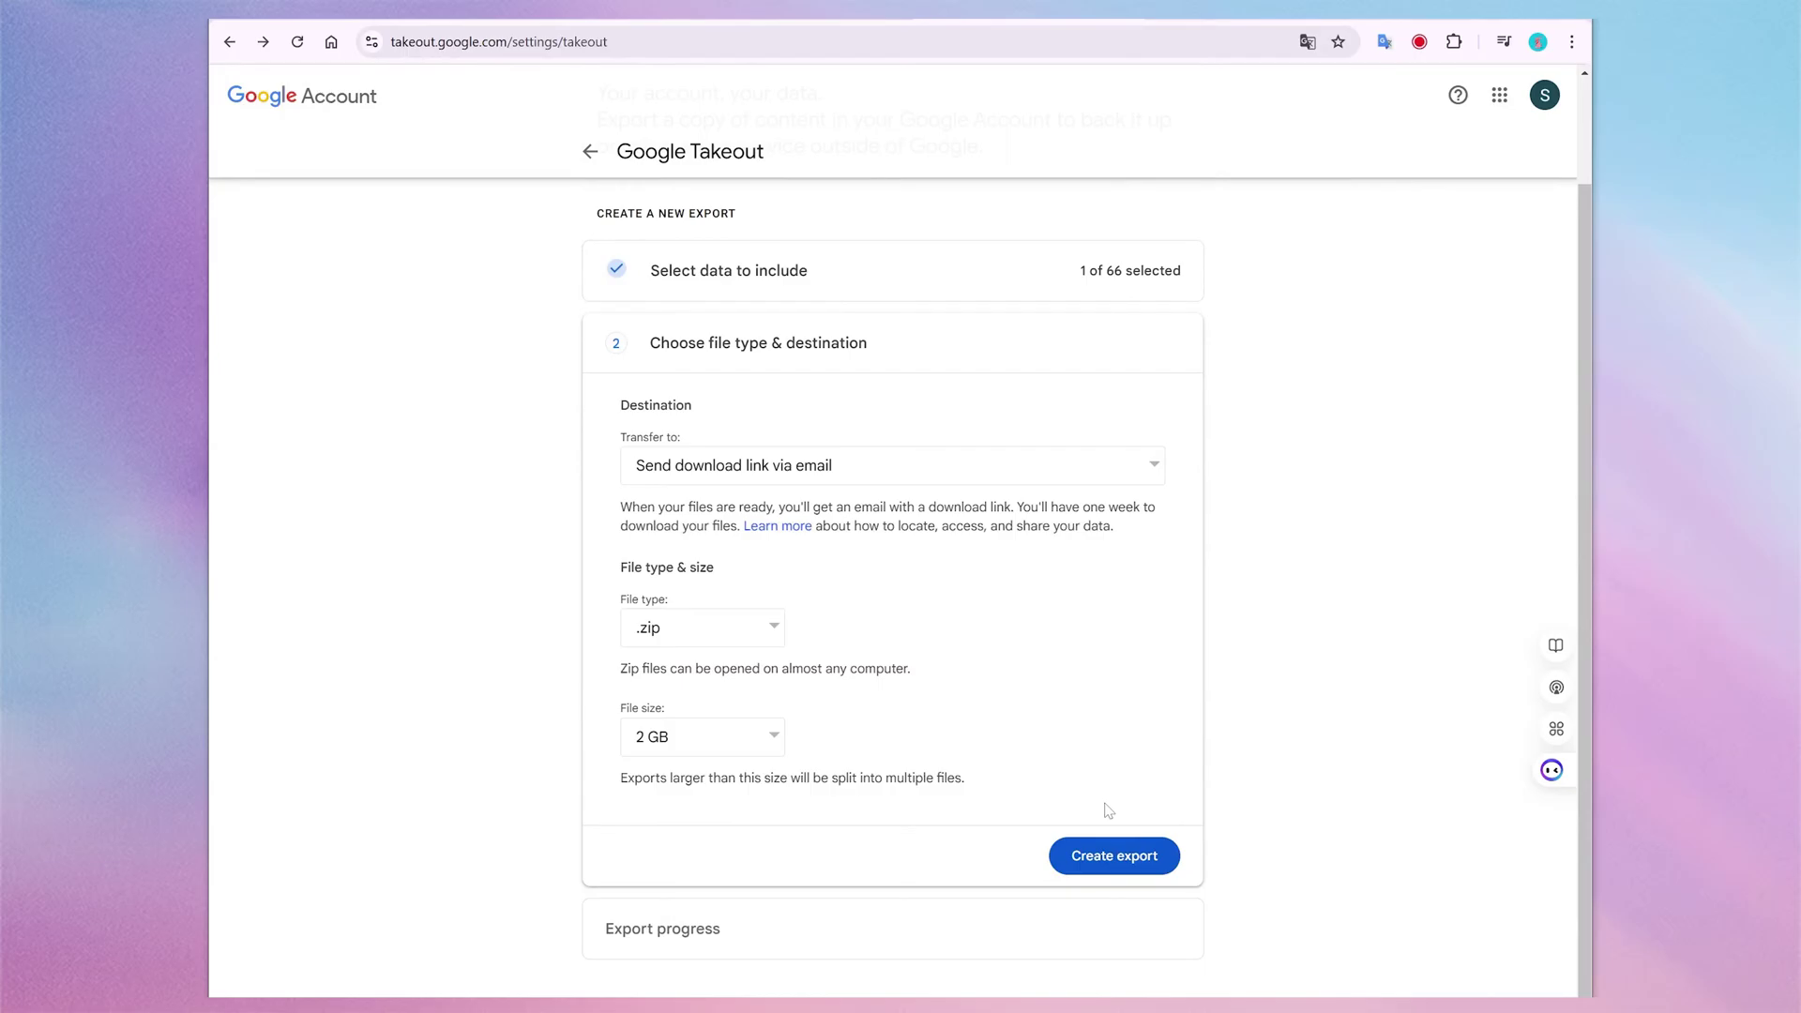
click(1114, 848)
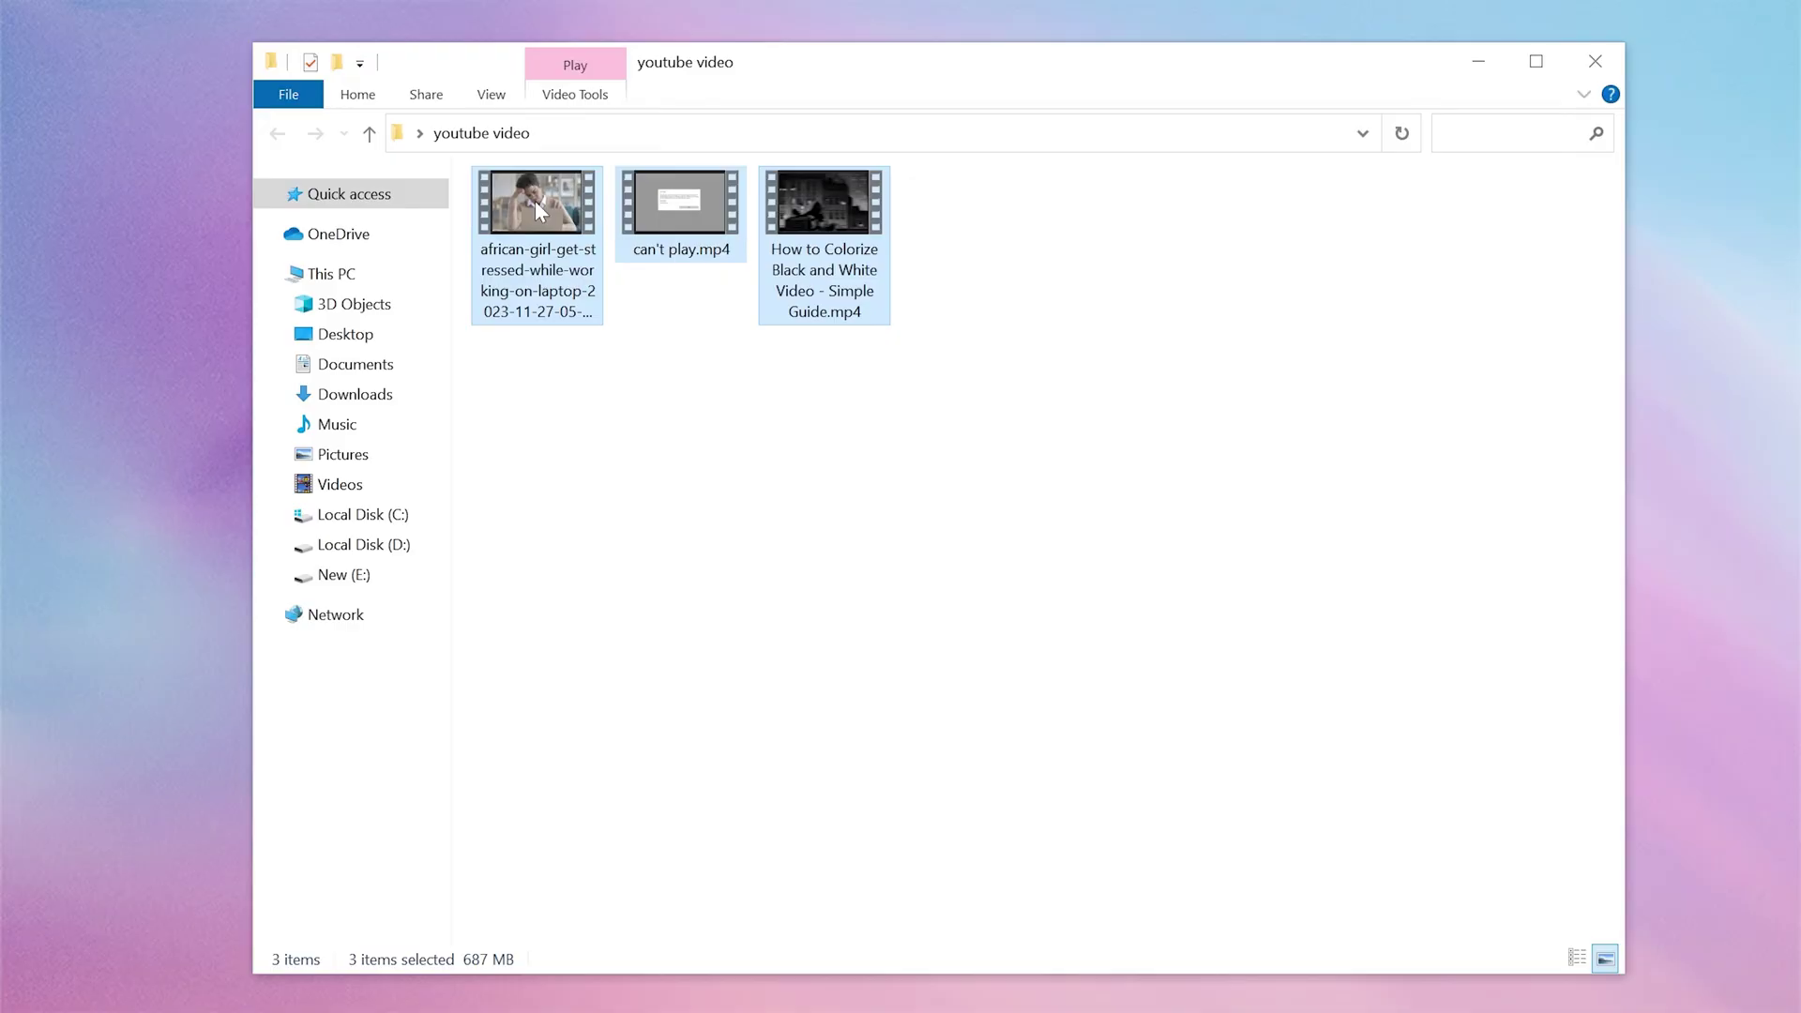
- Switch to File Explorer and delete all three videos from the youtube video folder
key(Delete)
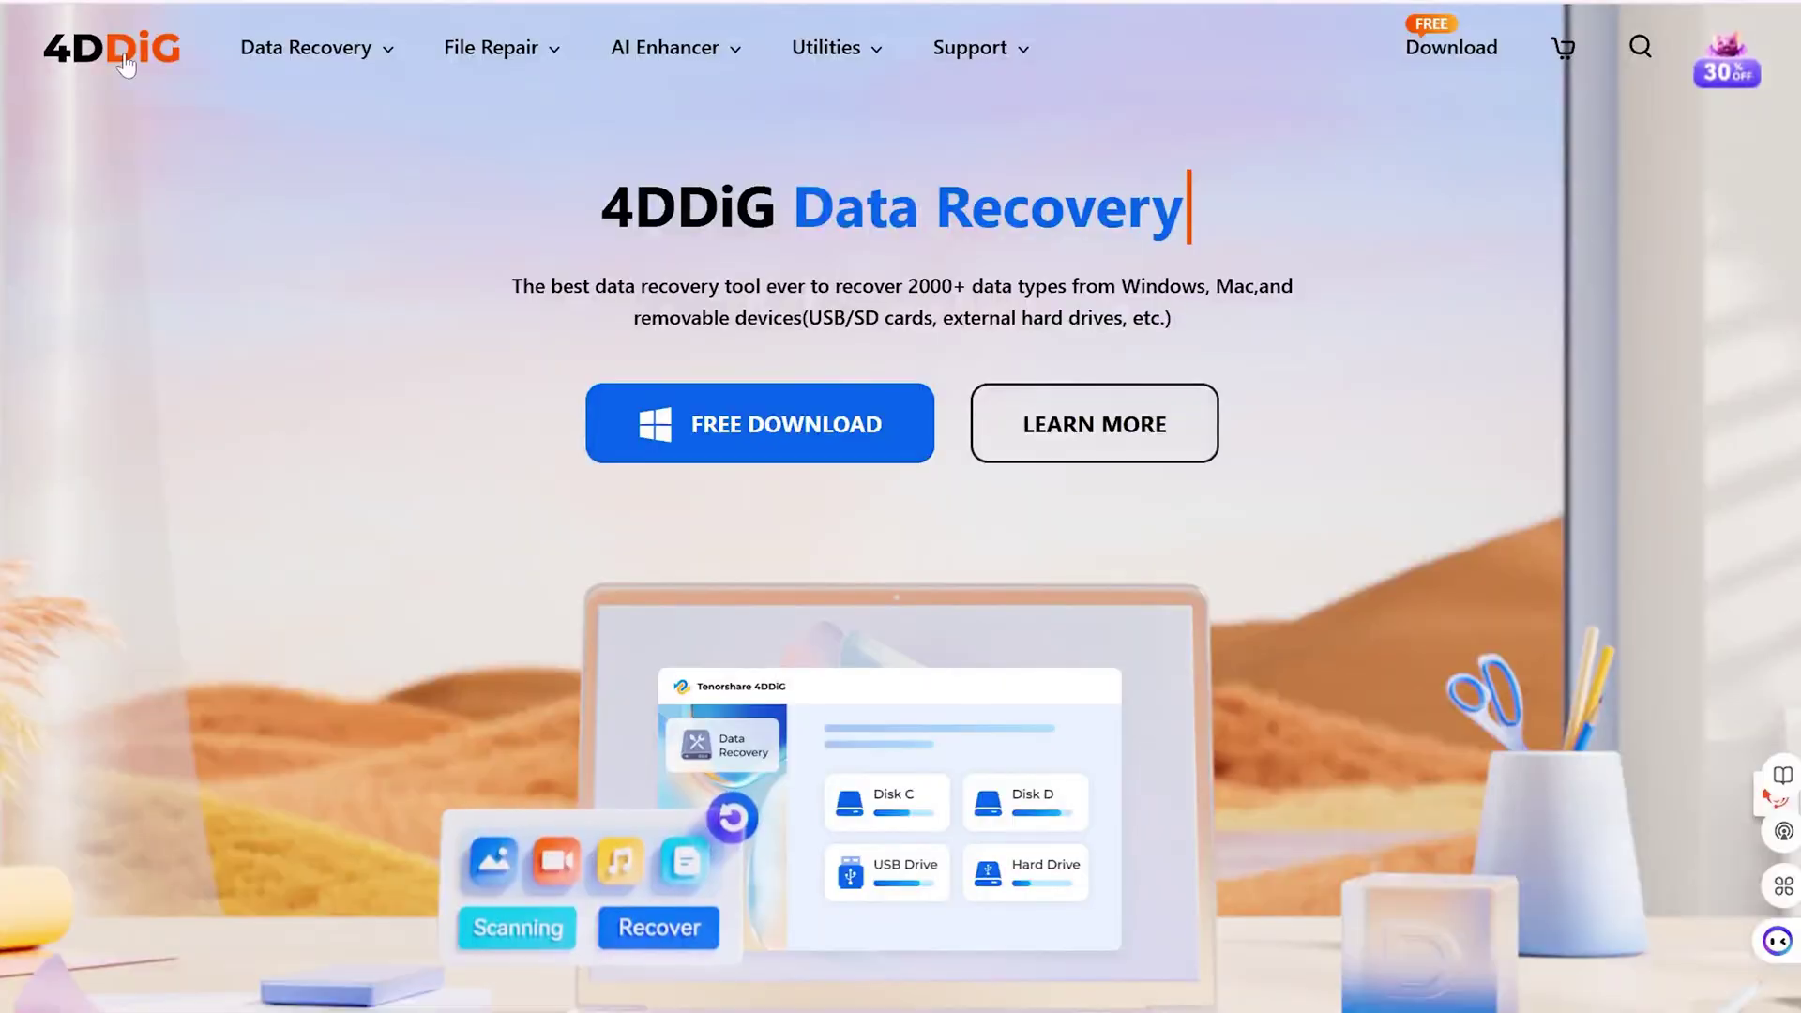
- Open the Windows Data Recovery product page on the 4DDiG website and look through its supported storage devices
mouse_move(336, 81)
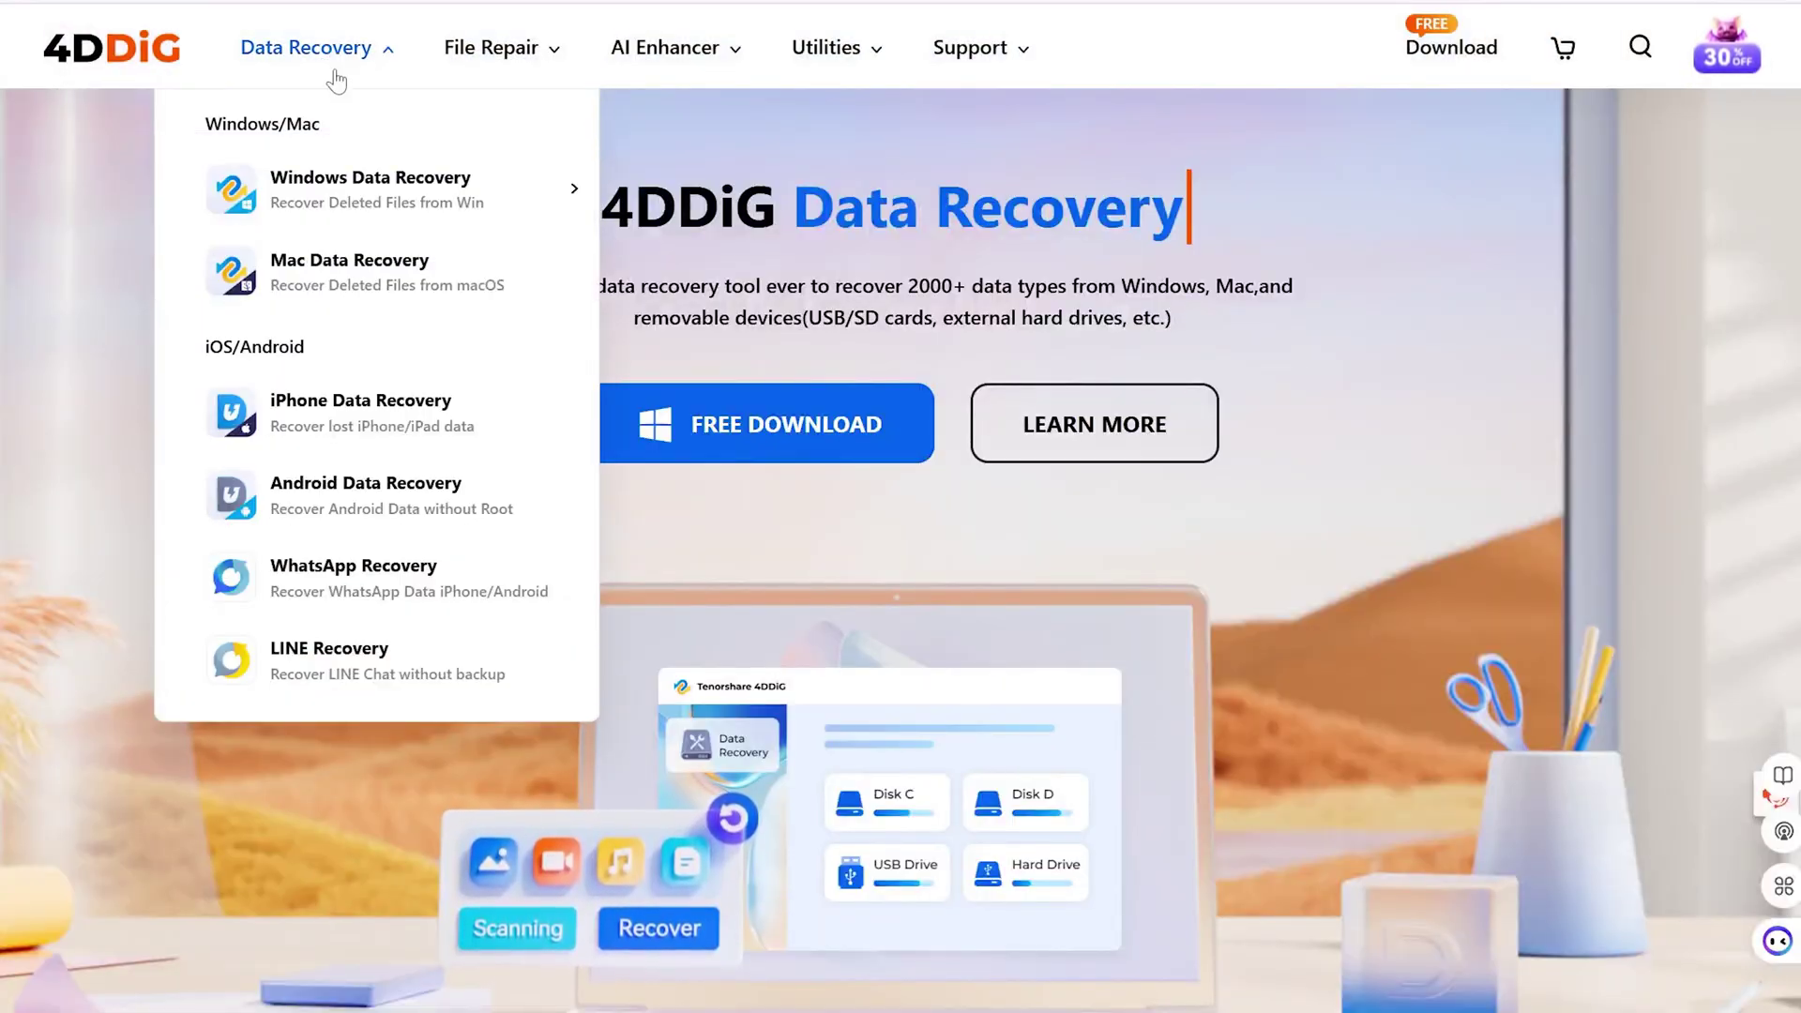
click(372, 172)
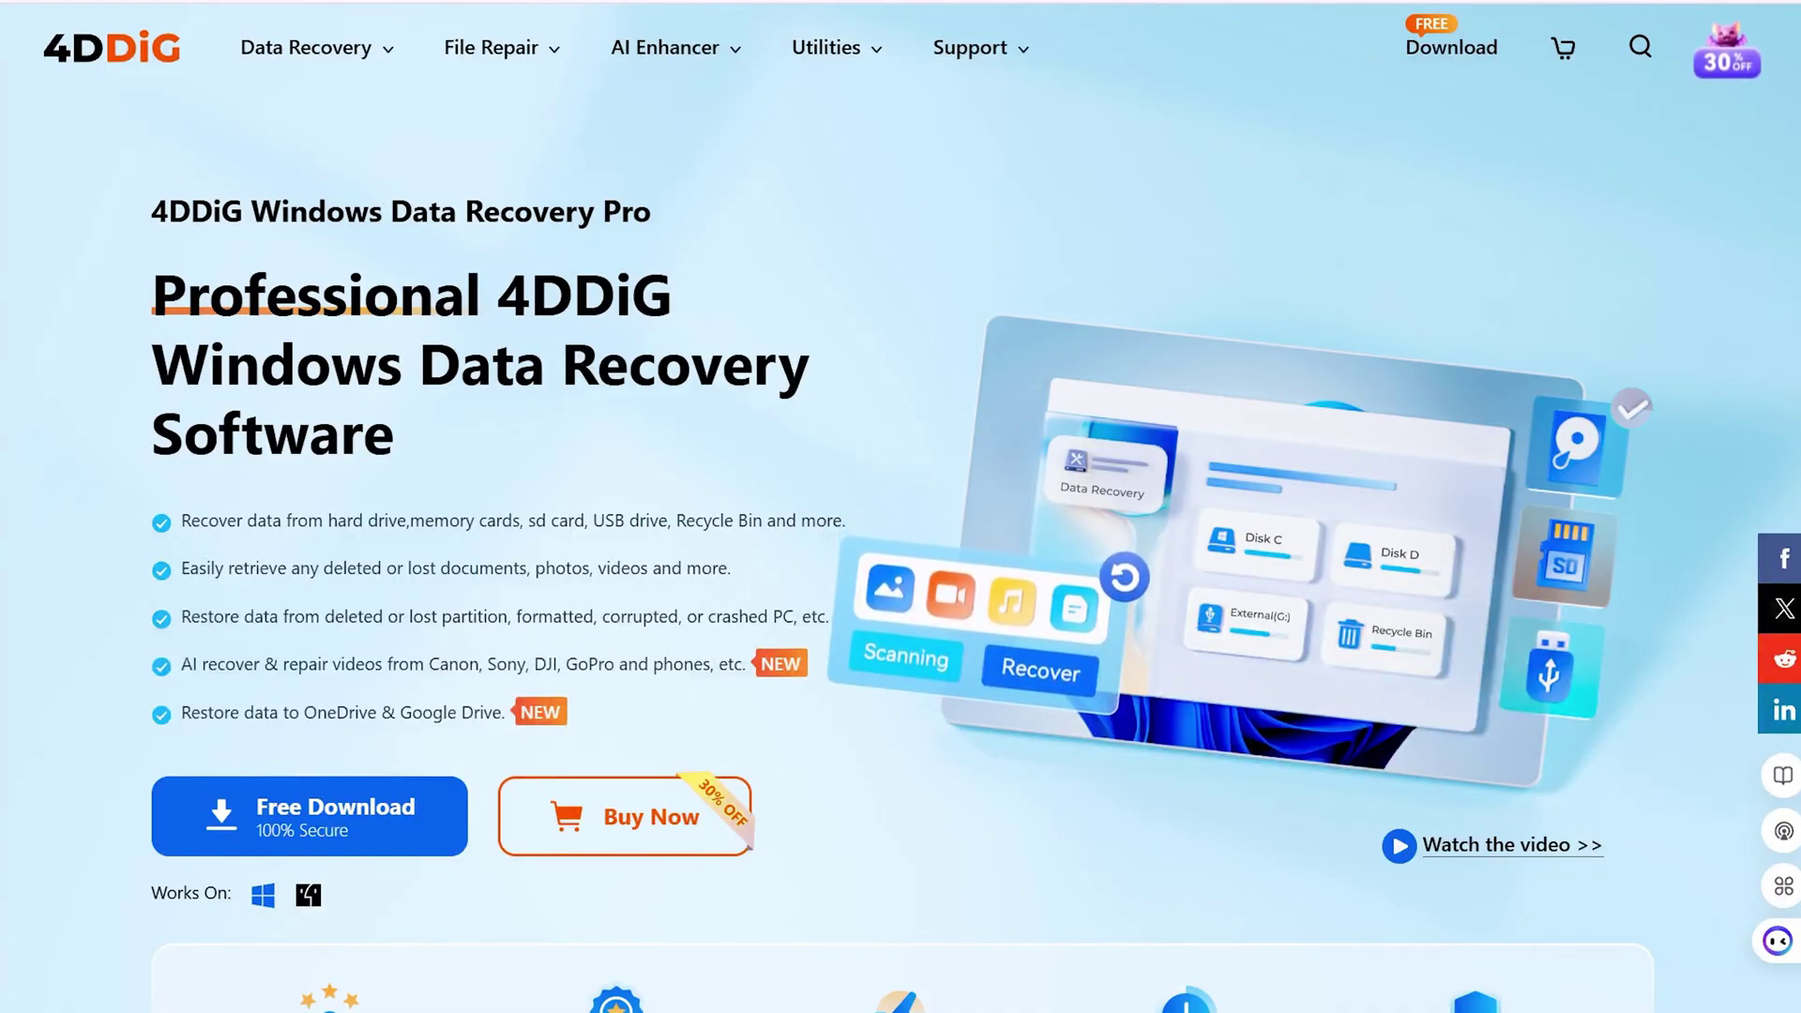
triple_click(938, 522)
click(1172, 656)
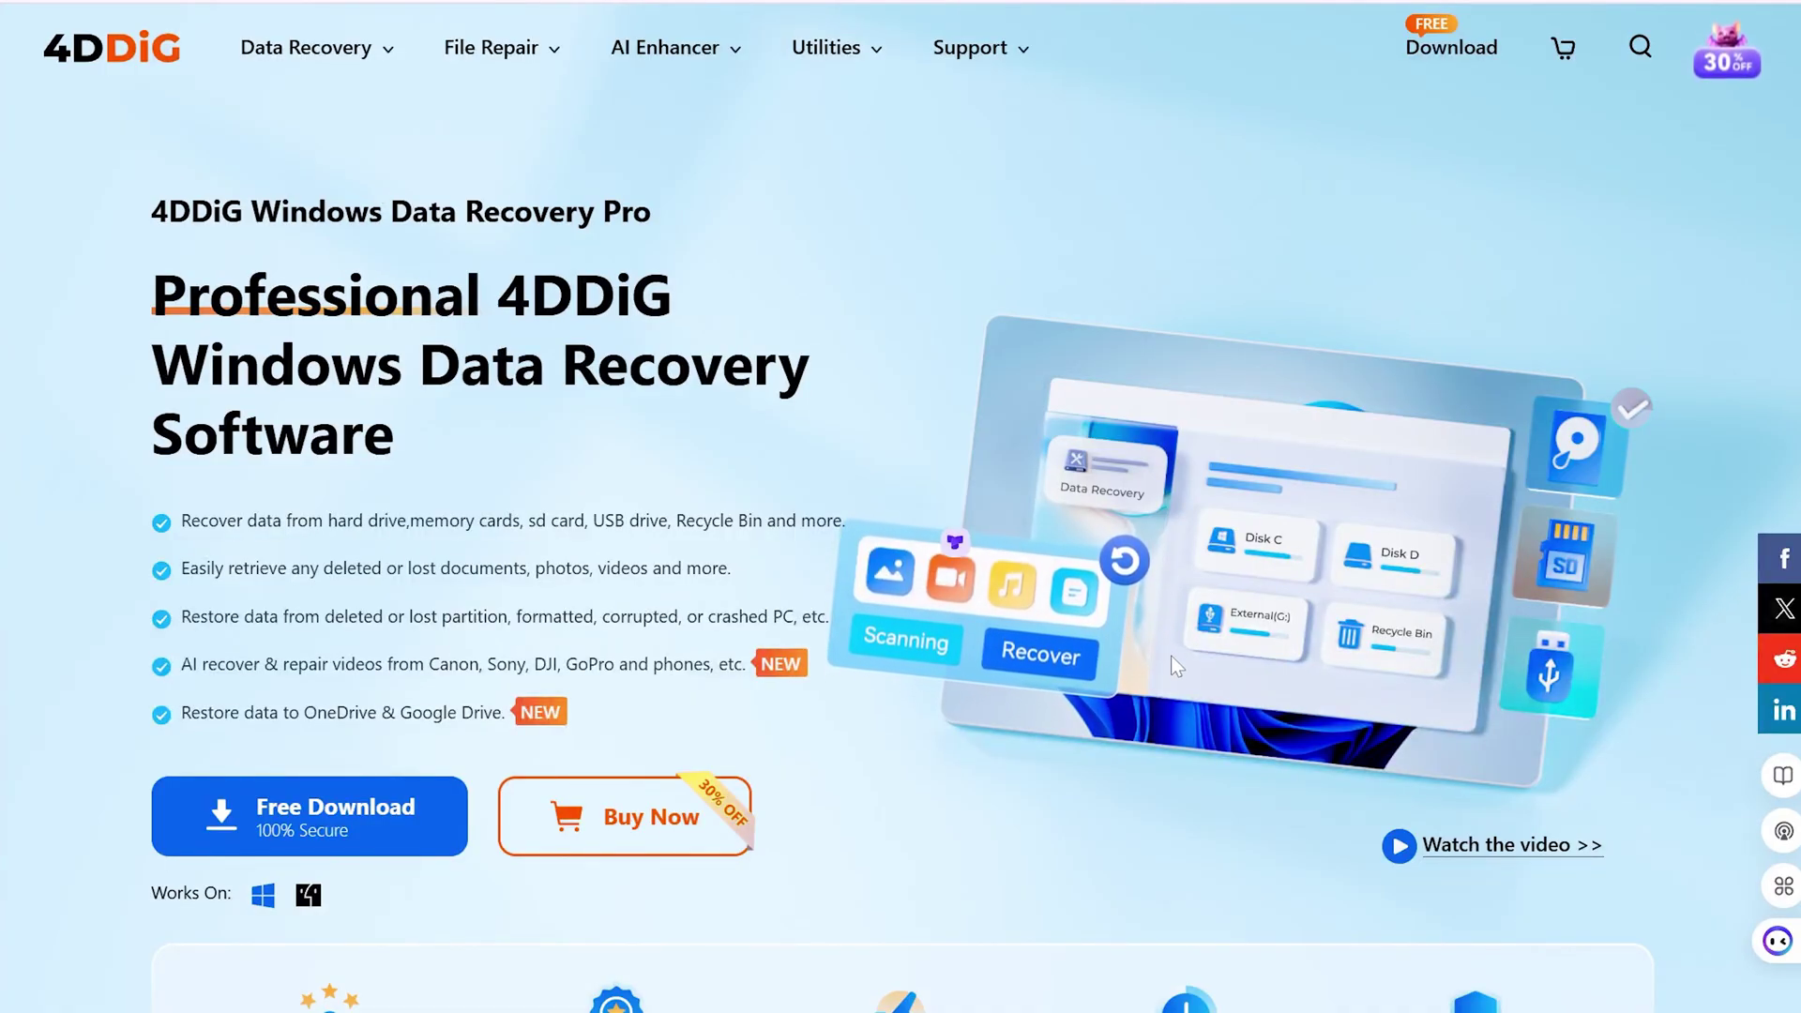
scroll(1170, 655, down, 20)
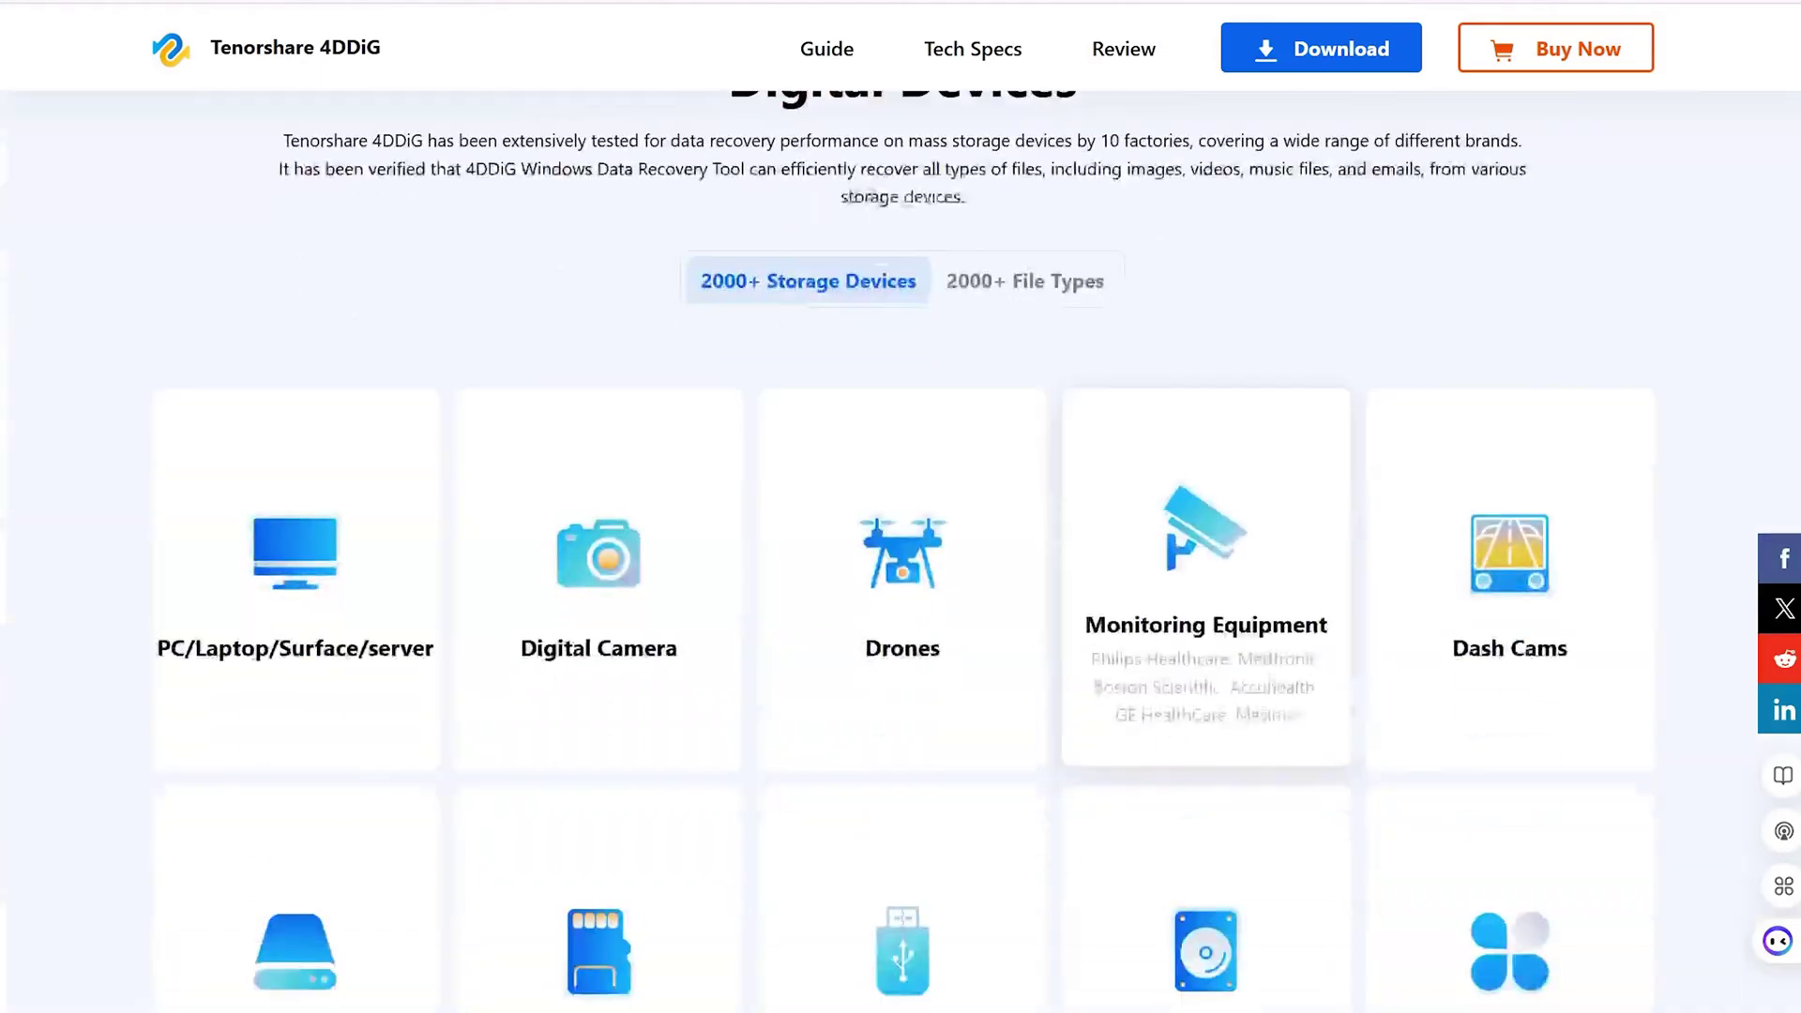
scroll(1177, 666, up, 1)
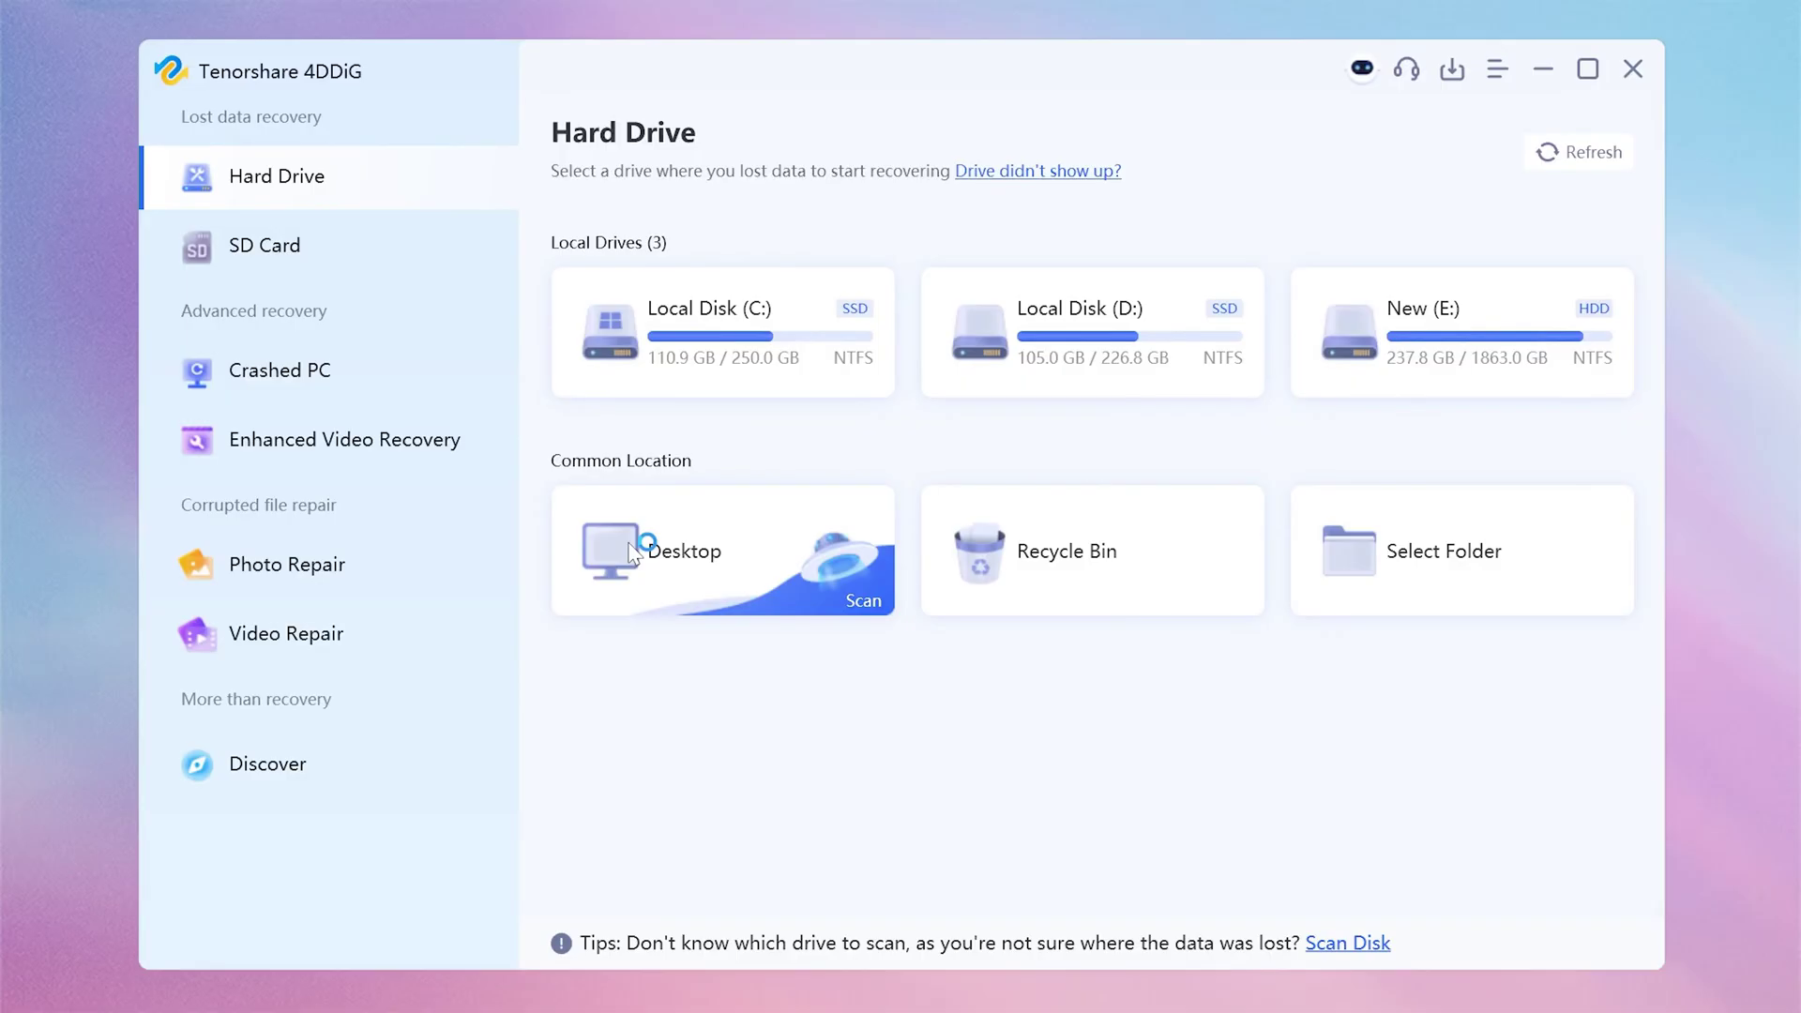
- Choose the youtube video folder on the Desktop as the location to scan for lost files
click(1407, 567)
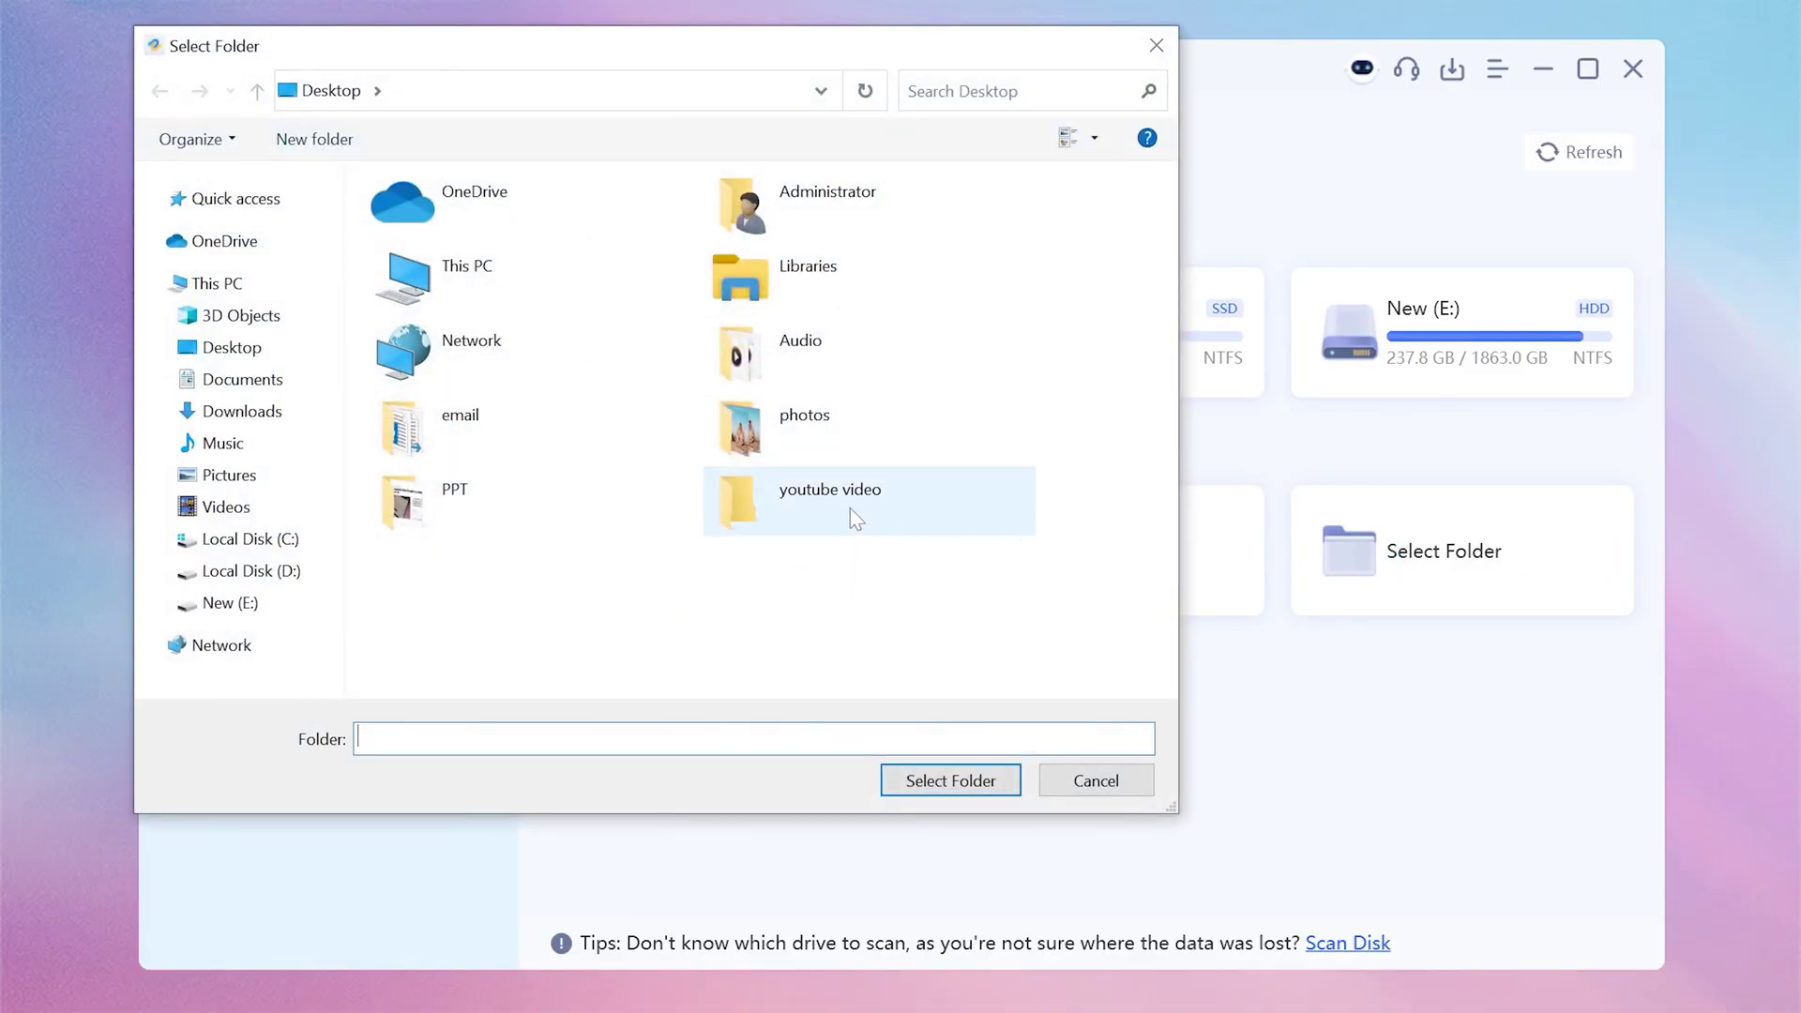
click(850, 508)
click(946, 783)
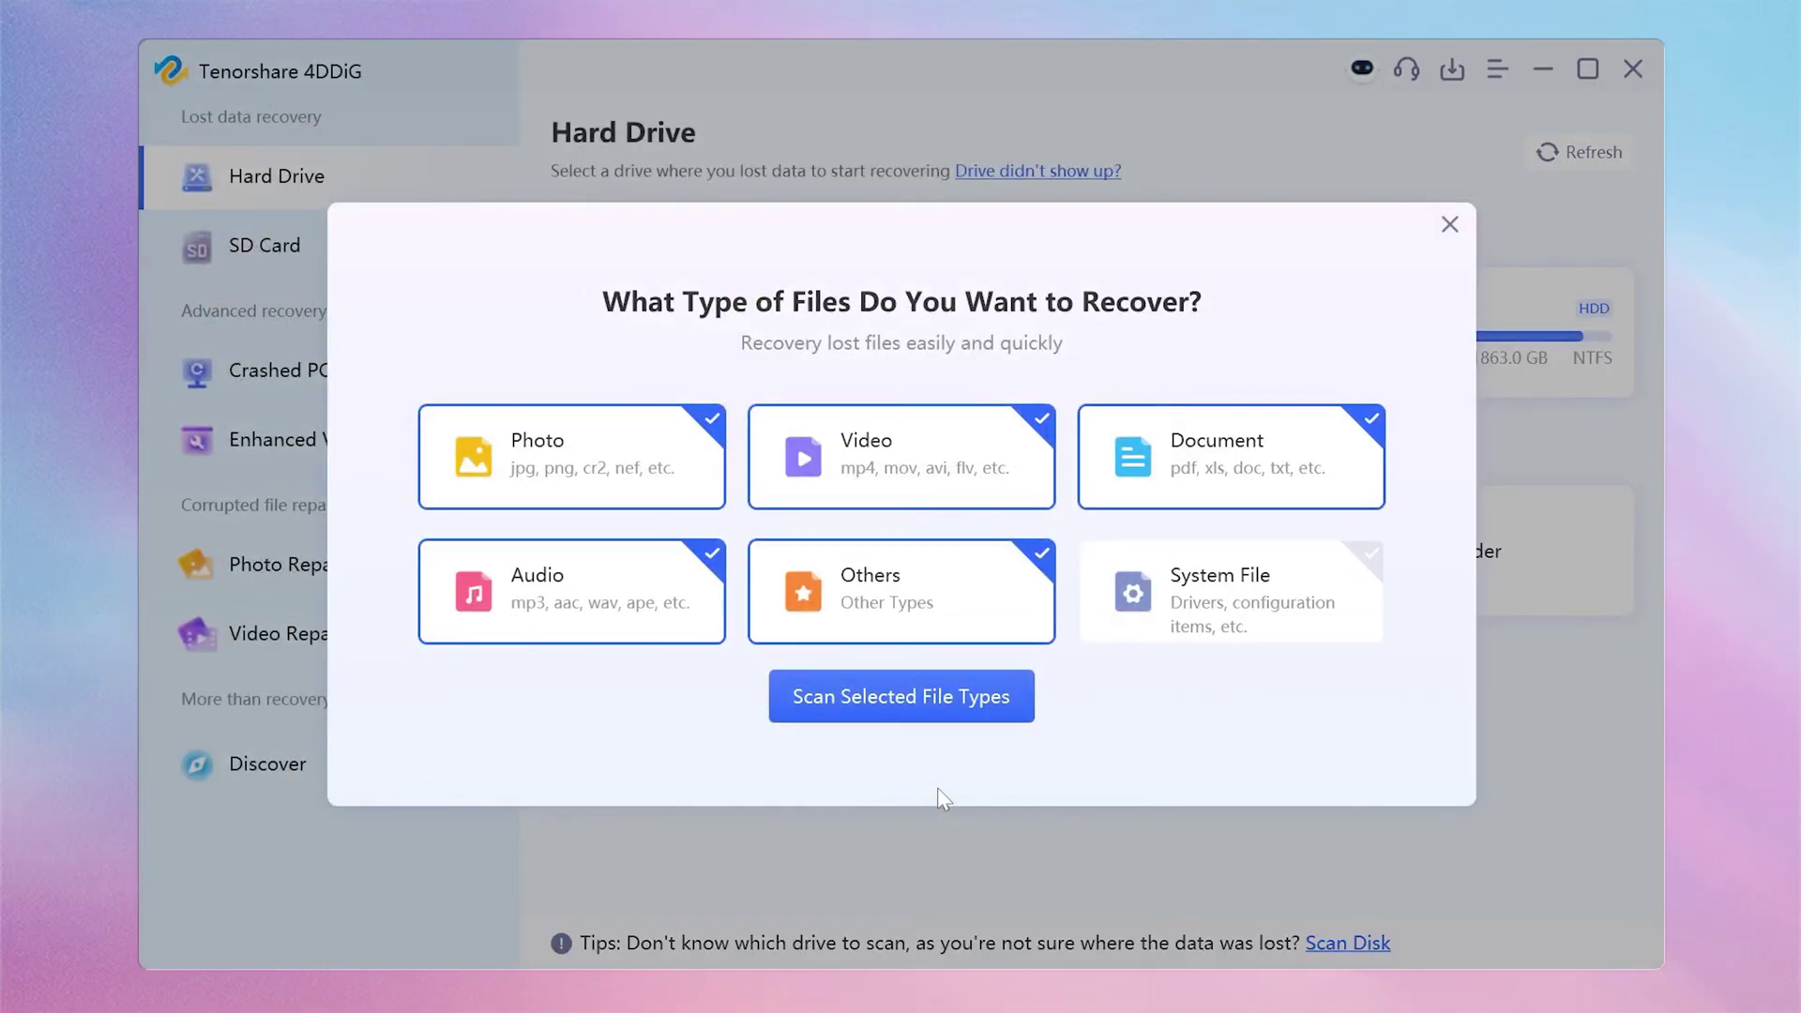
- Exclude Photo, Audio, Others and Document so only Video files are scanned, run the scan and dismiss its completion notice
click(636, 462)
click(620, 584)
click(928, 601)
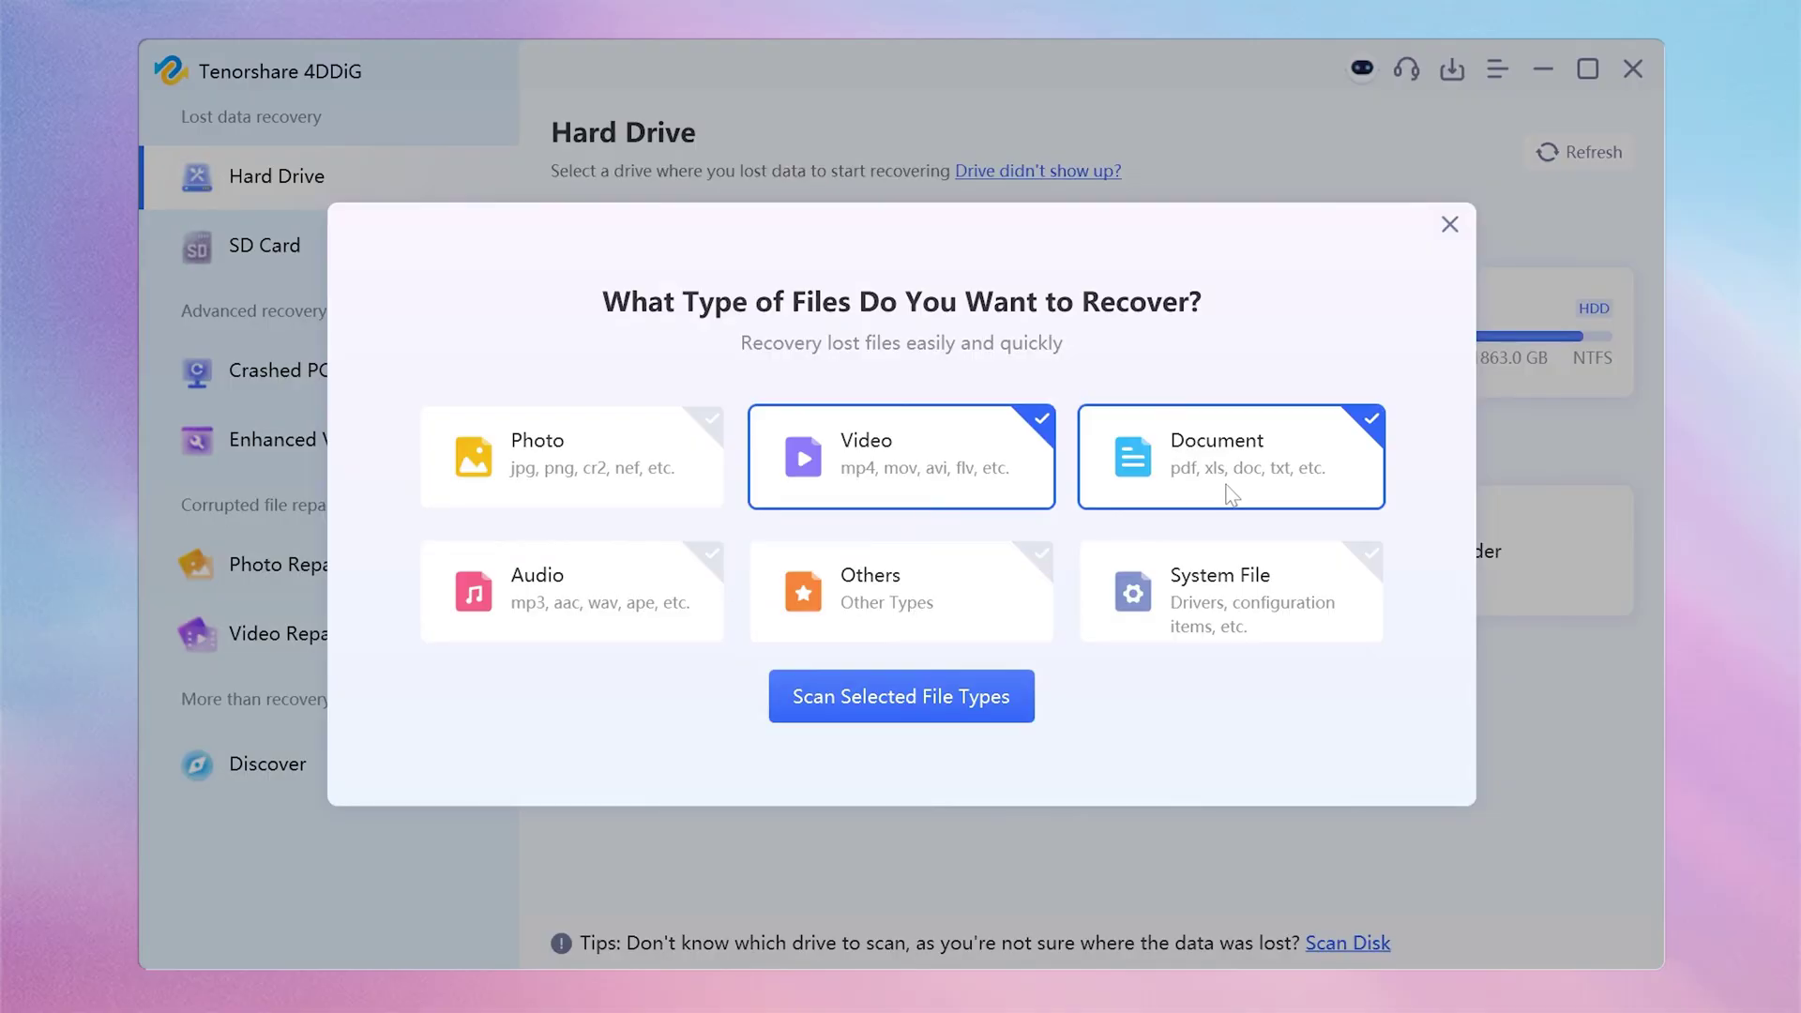
click(1233, 496)
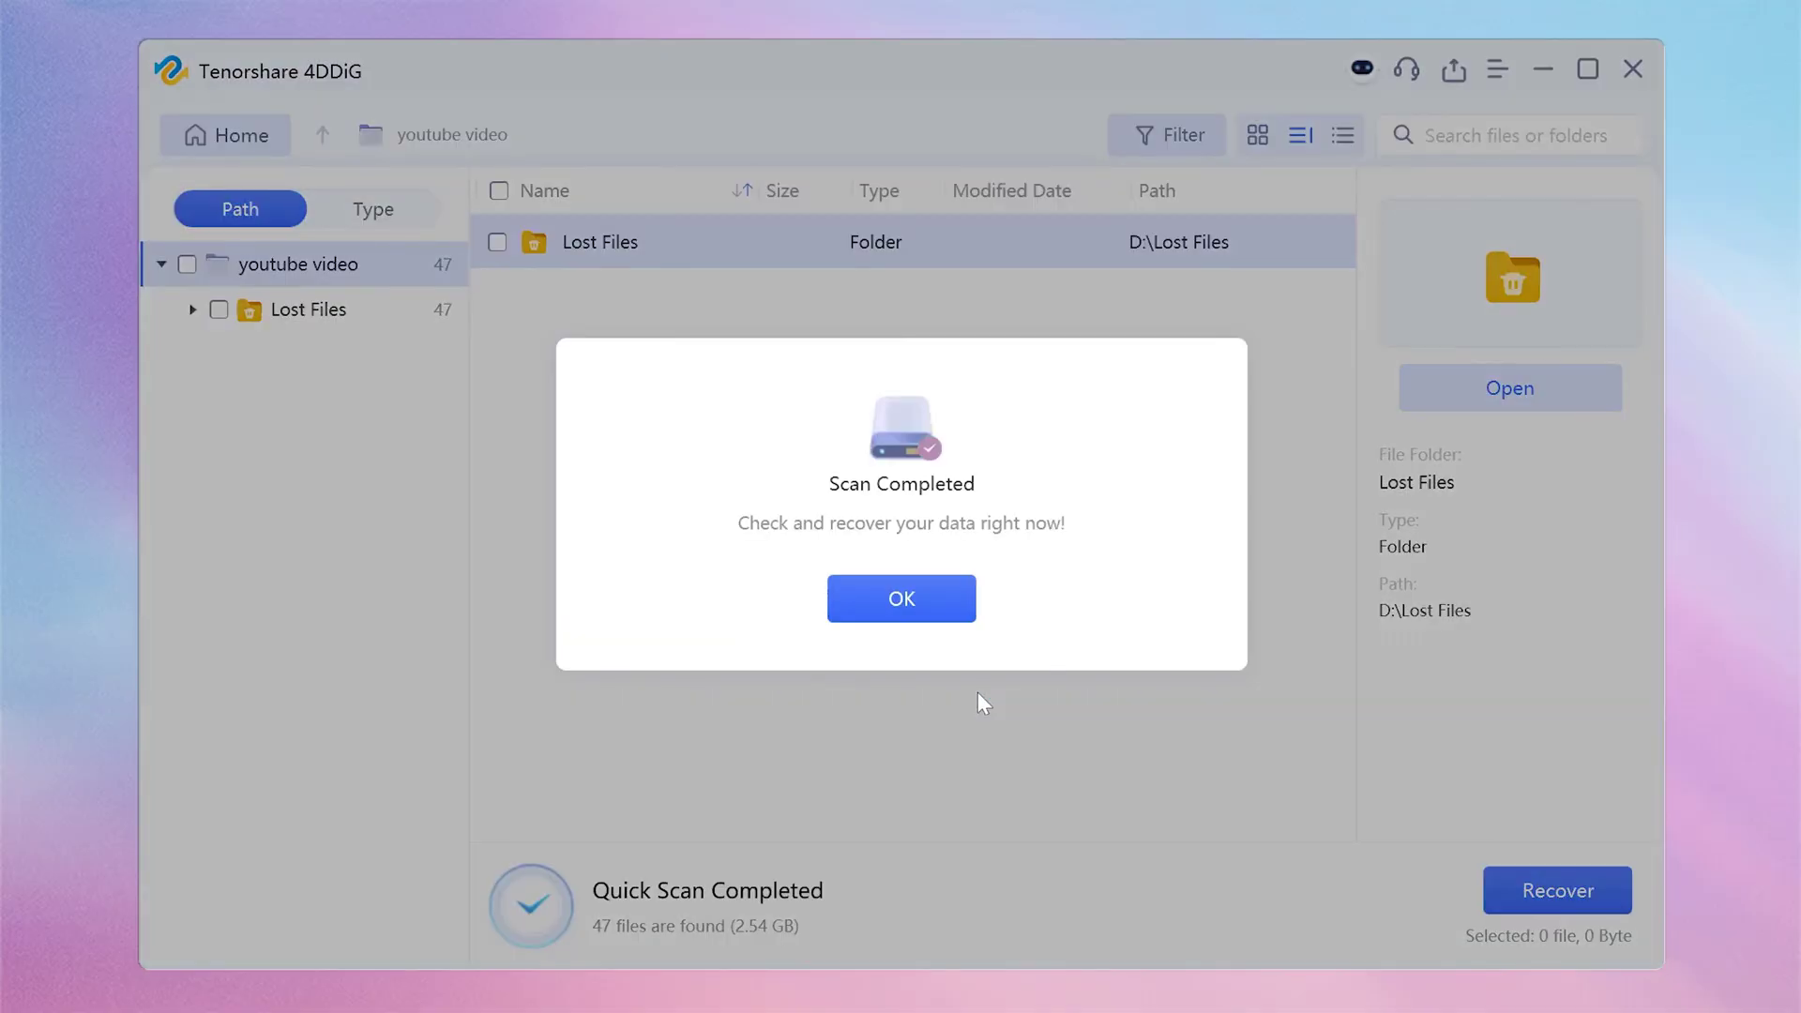
click(941, 602)
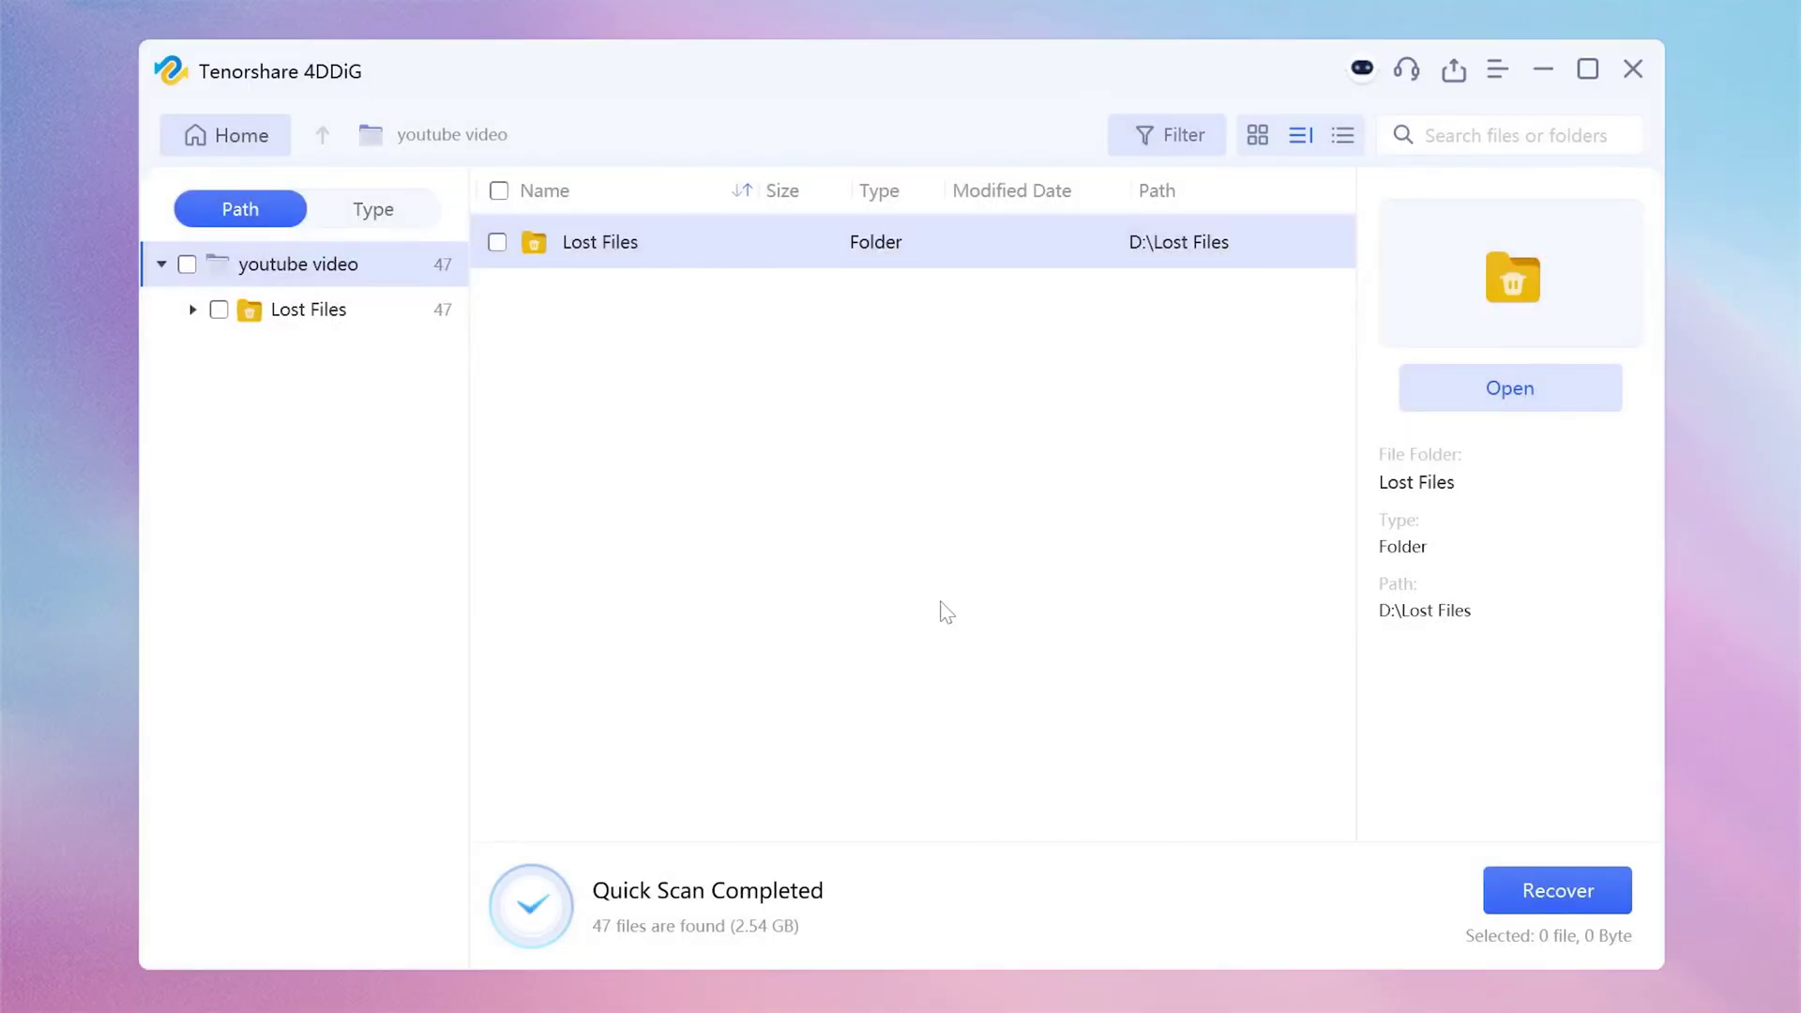
- Browse the found files by type, open the mov folder under Video, and preview its first video before closing the preview
click(388, 214)
click(342, 314)
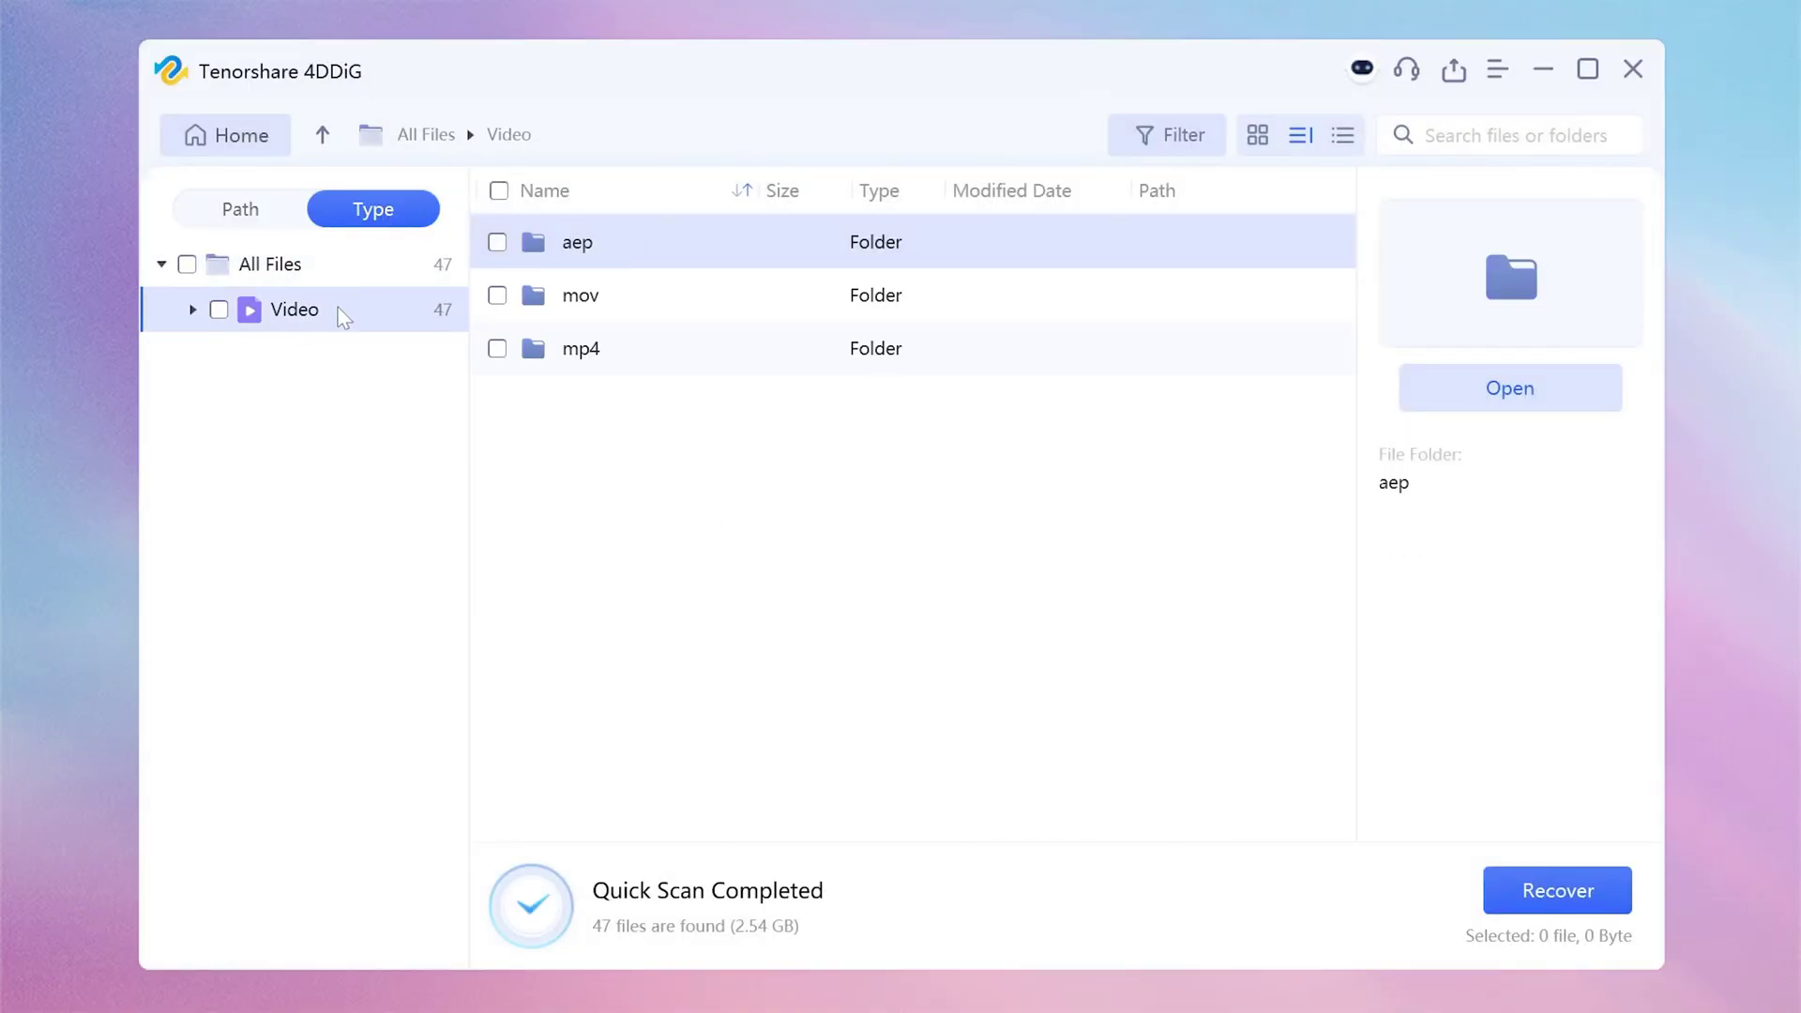
double_click(722, 298)
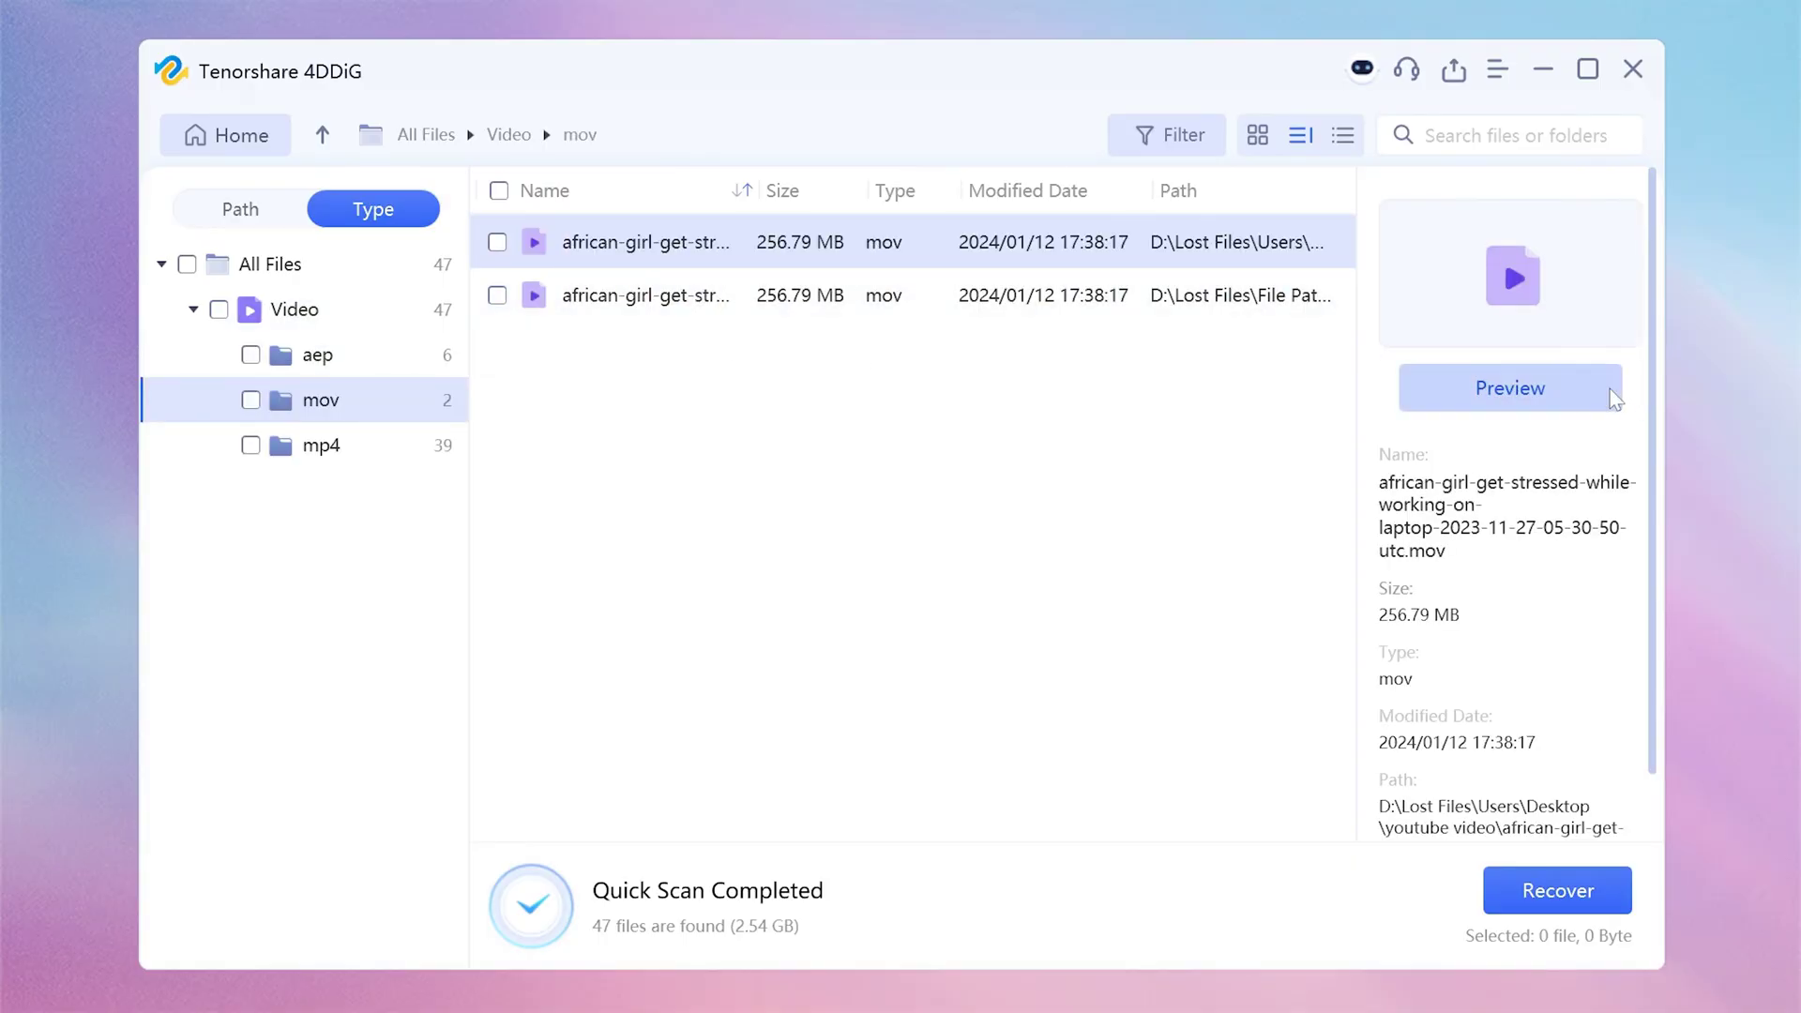
click(1579, 390)
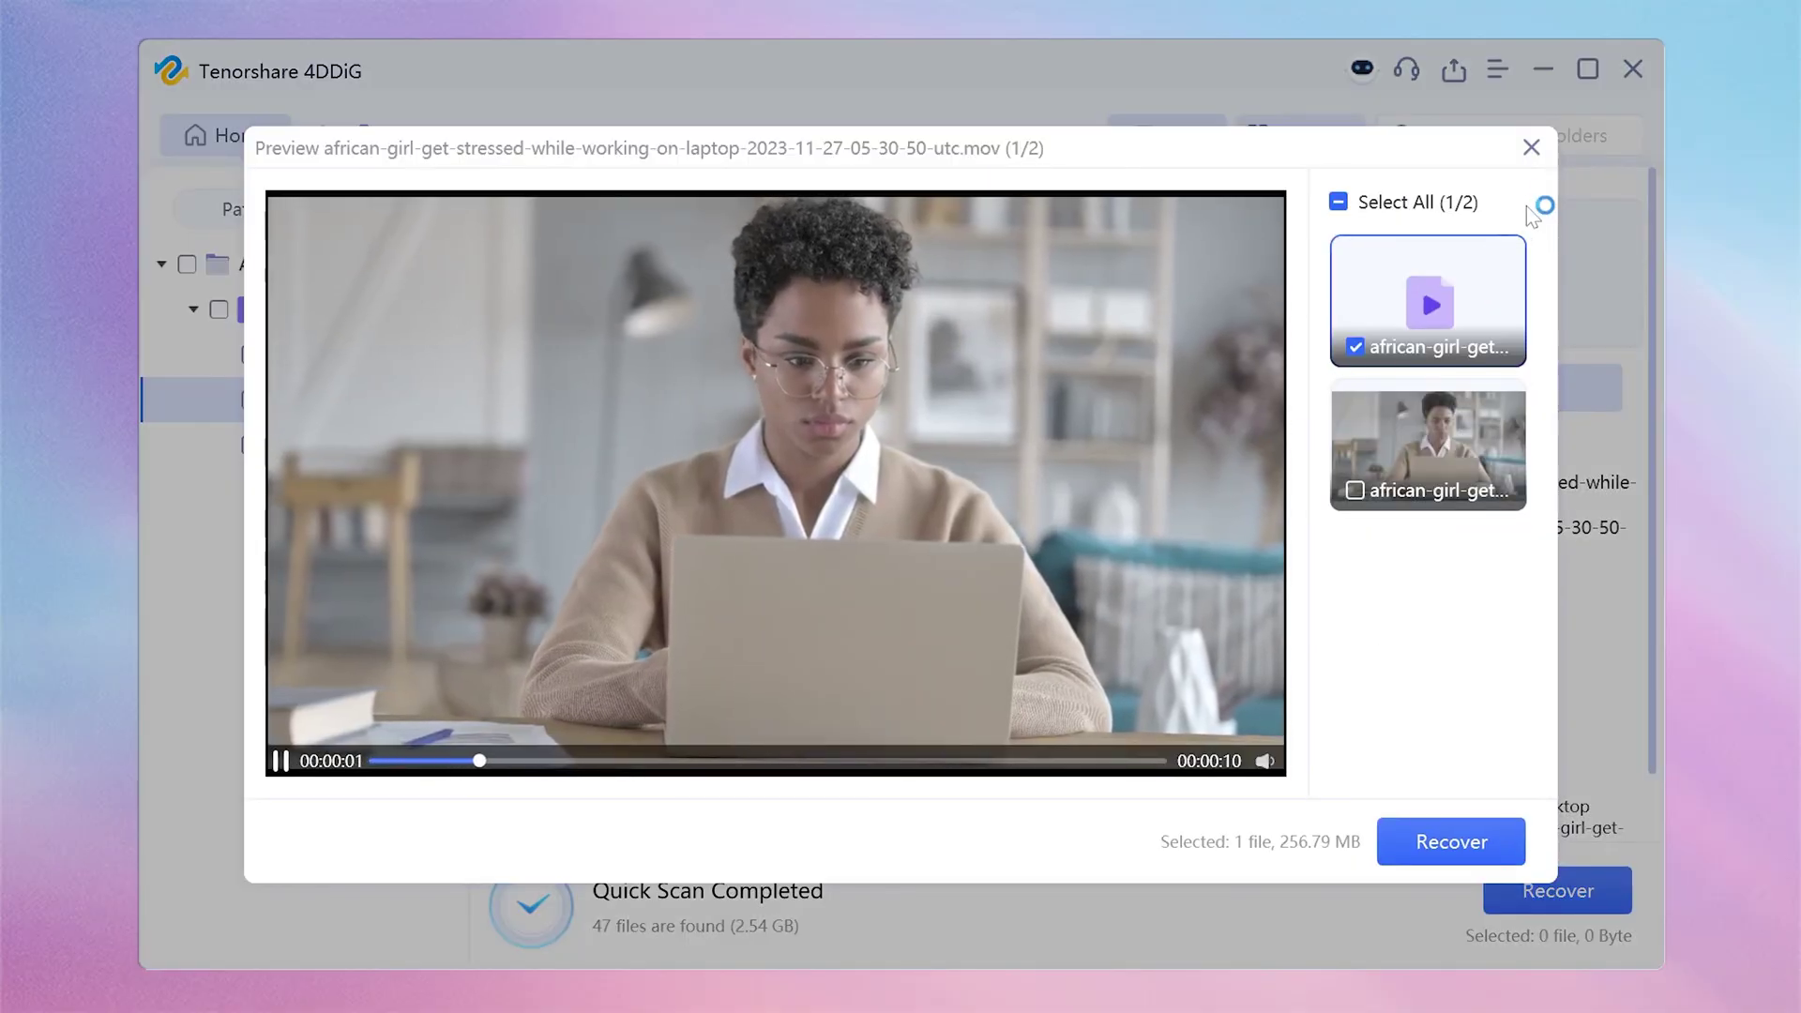
click(1531, 147)
- Search the scan results for "can't" and select the first can't play.mp4 for recovery
click(1529, 141)
text(ca)
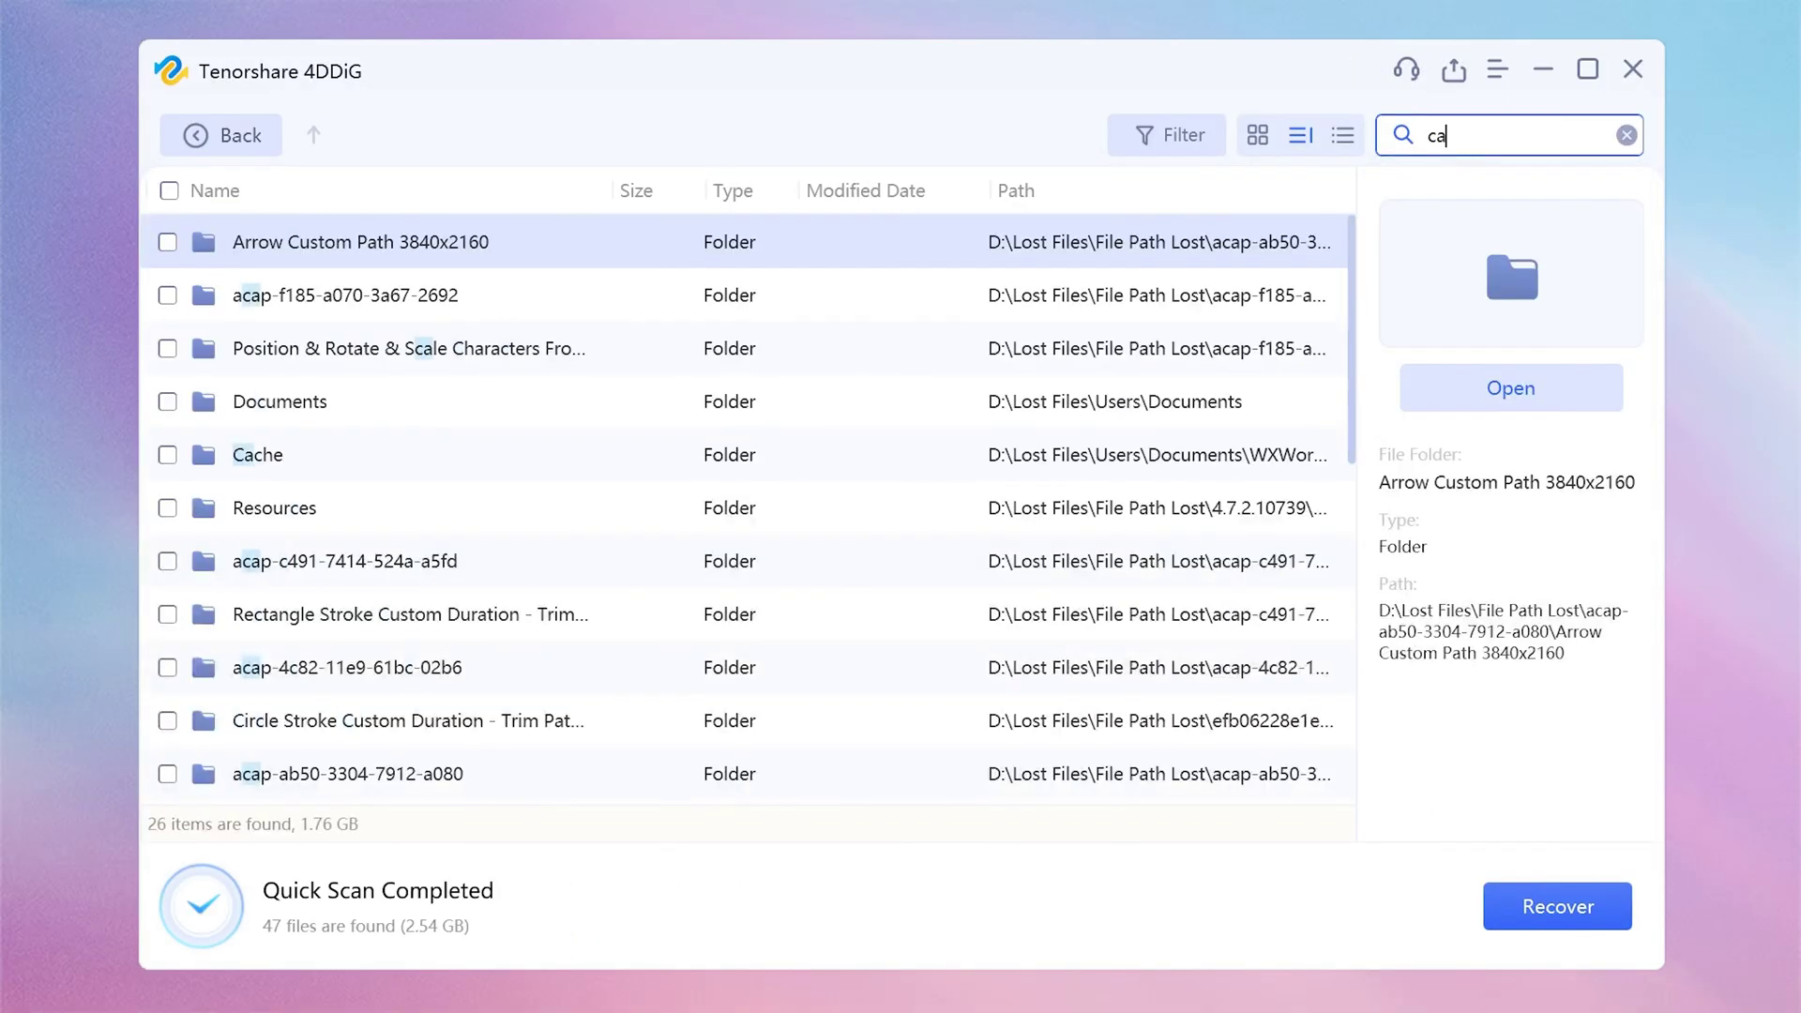
text(n't)
click(167, 242)
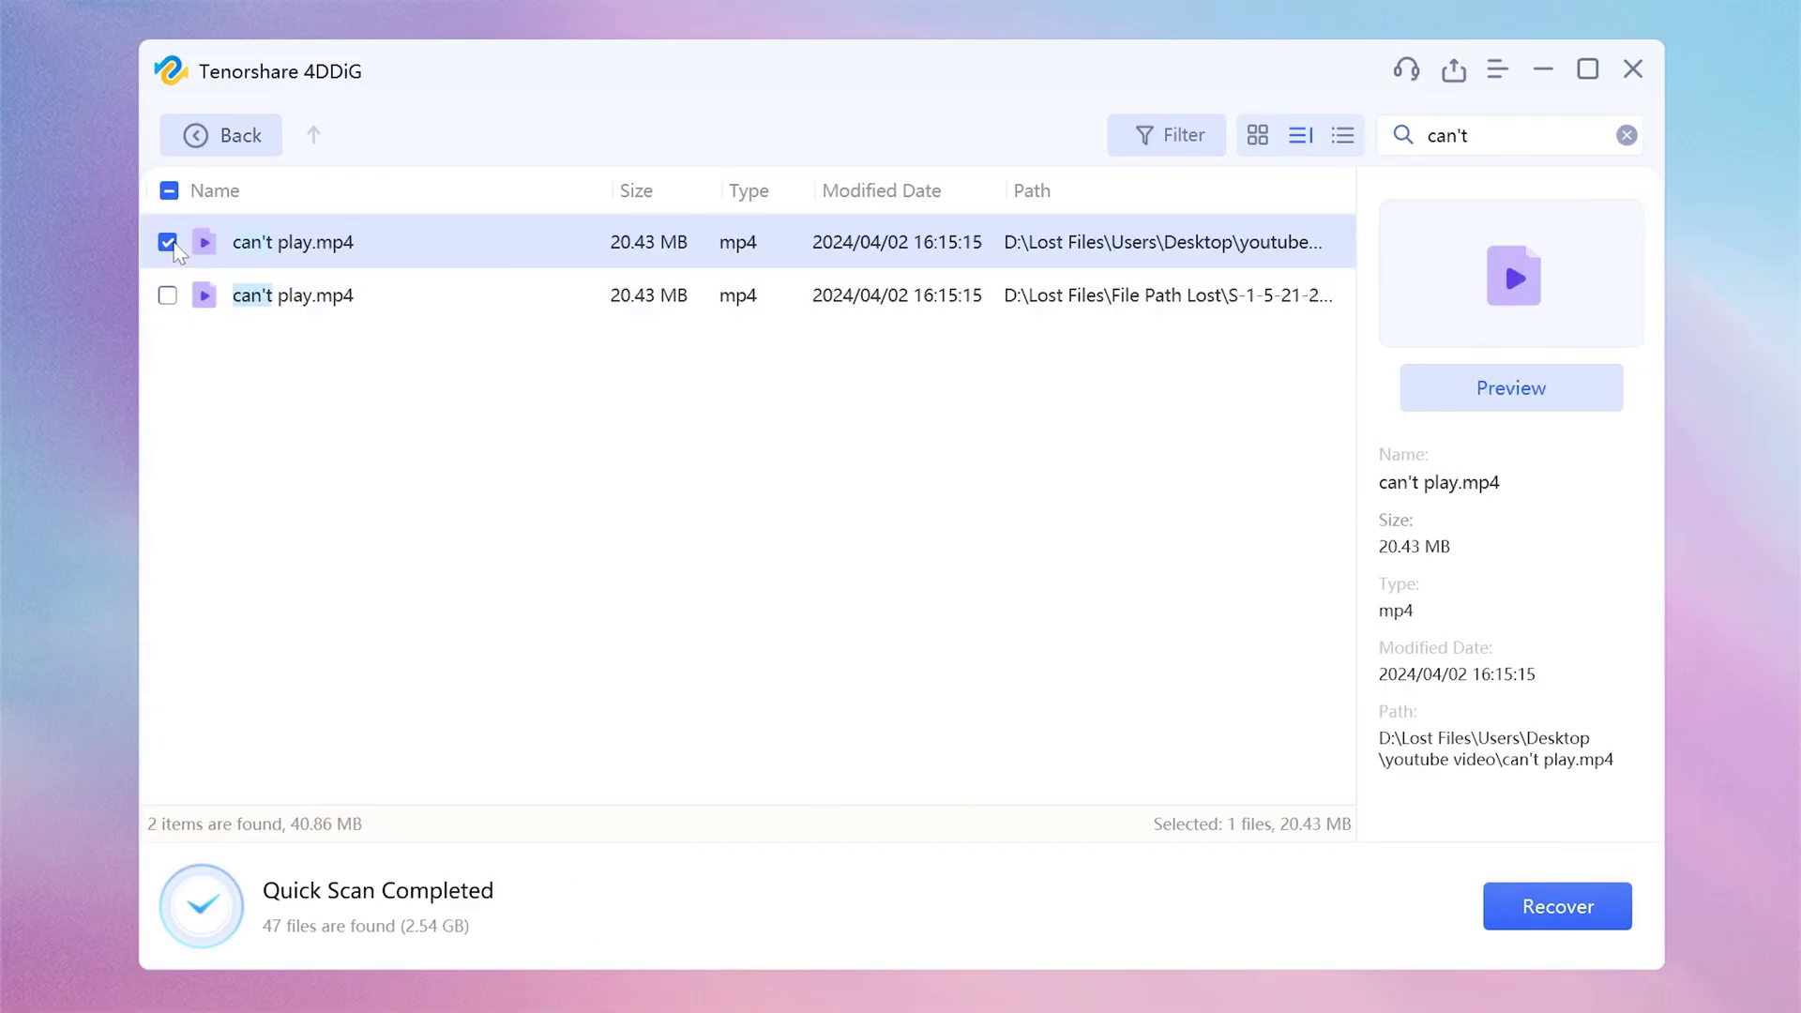
- Recover the selected can't play.mp4 and save it to the Desktop instead of drive E
click(1539, 926)
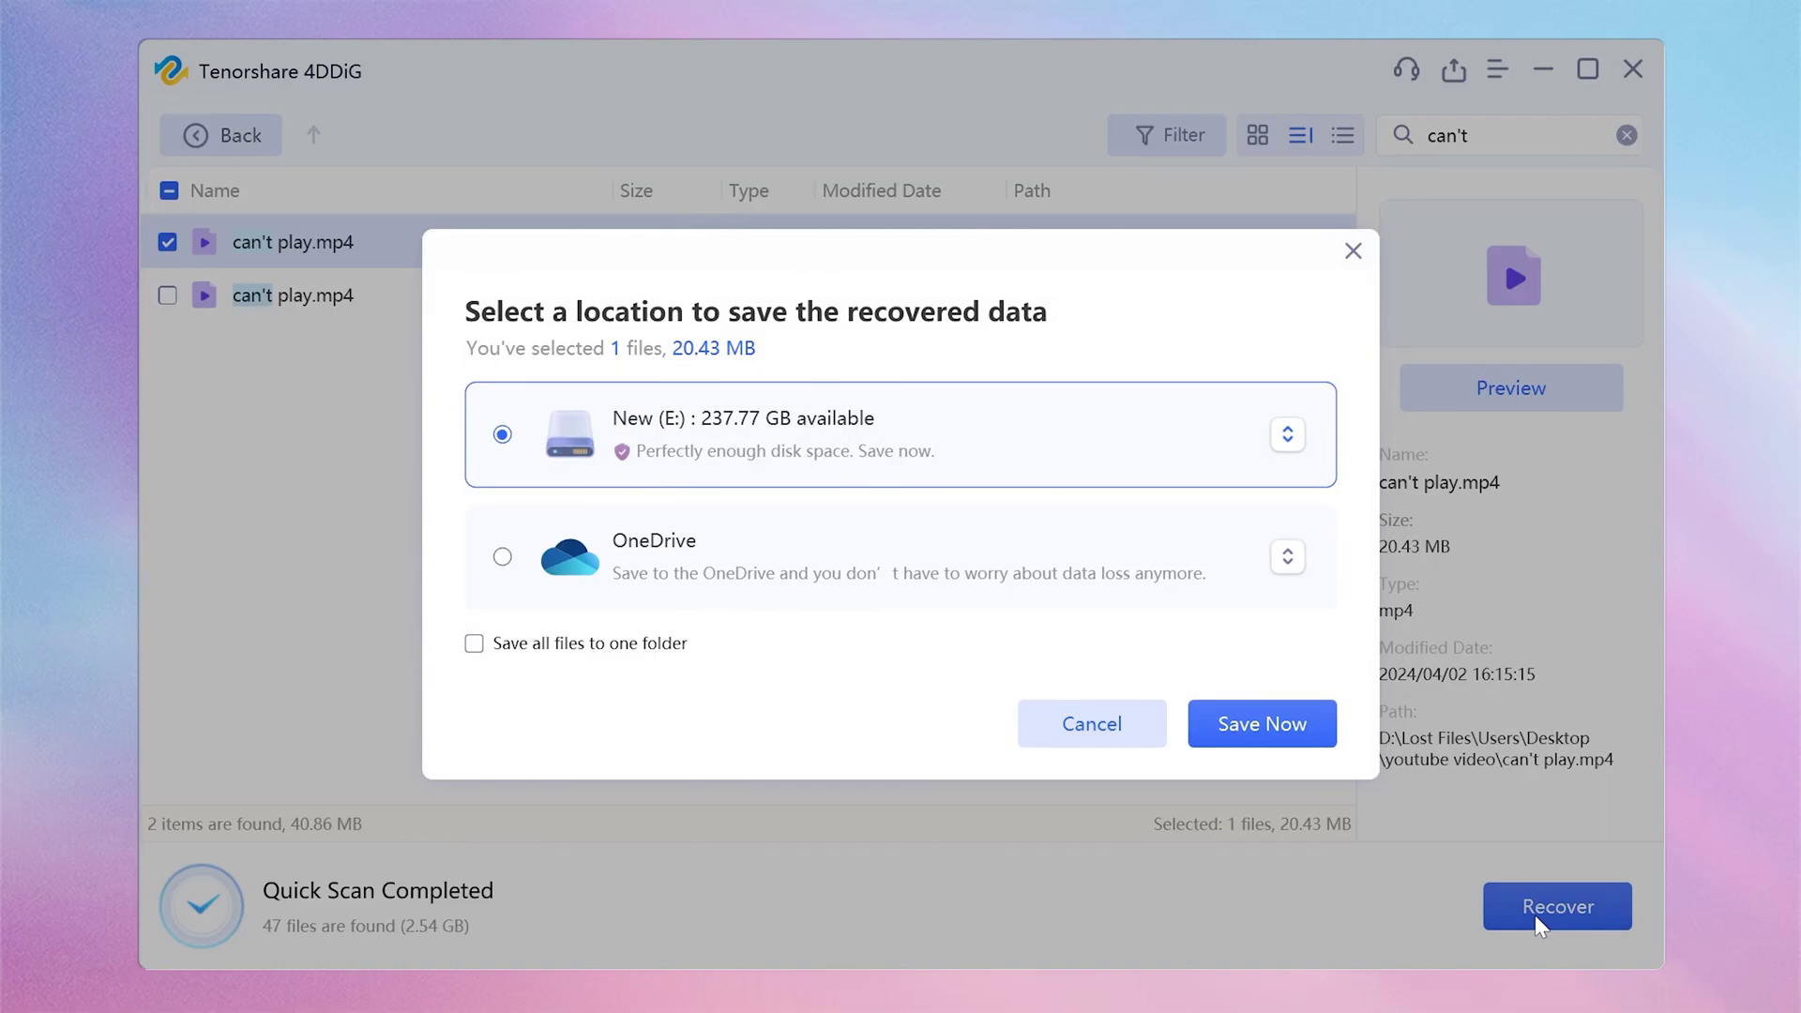
click(1287, 433)
click(854, 542)
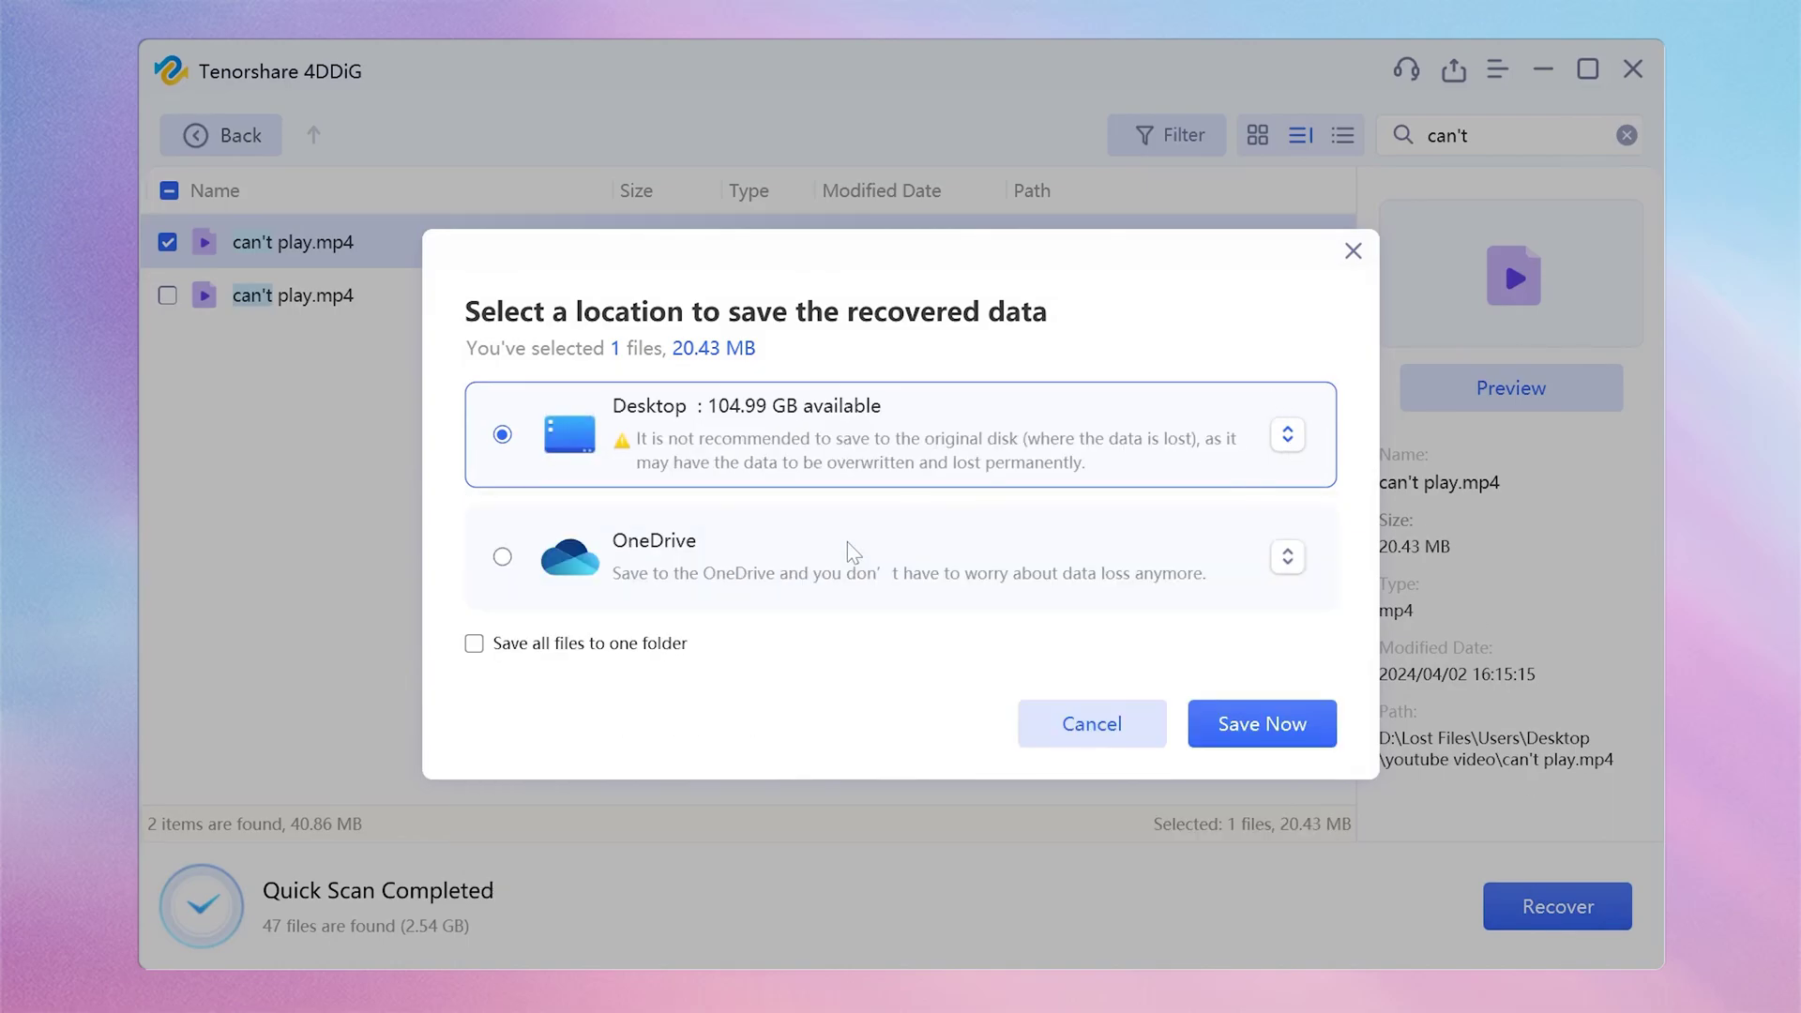
click(1280, 720)
click(1105, 563)
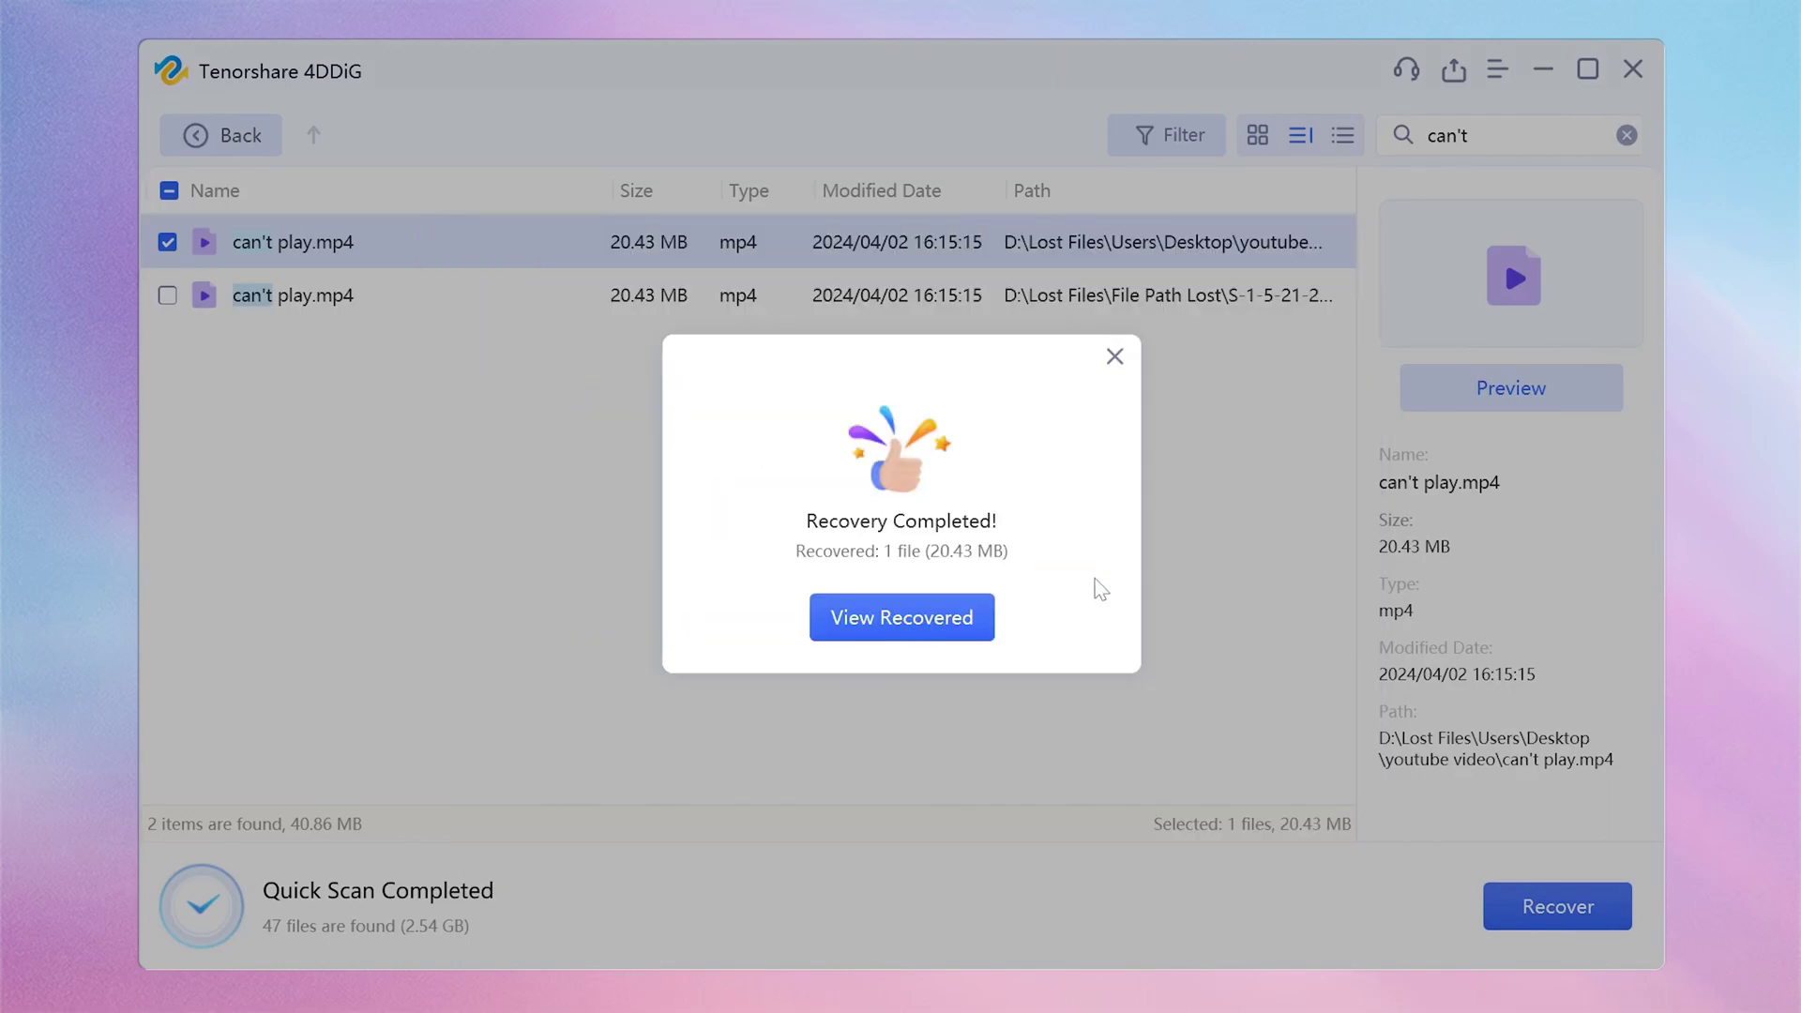
- View the recovered files, go into All Files > Video > mp4, and play can't play.mp4
click(950, 627)
double_click(792, 220)
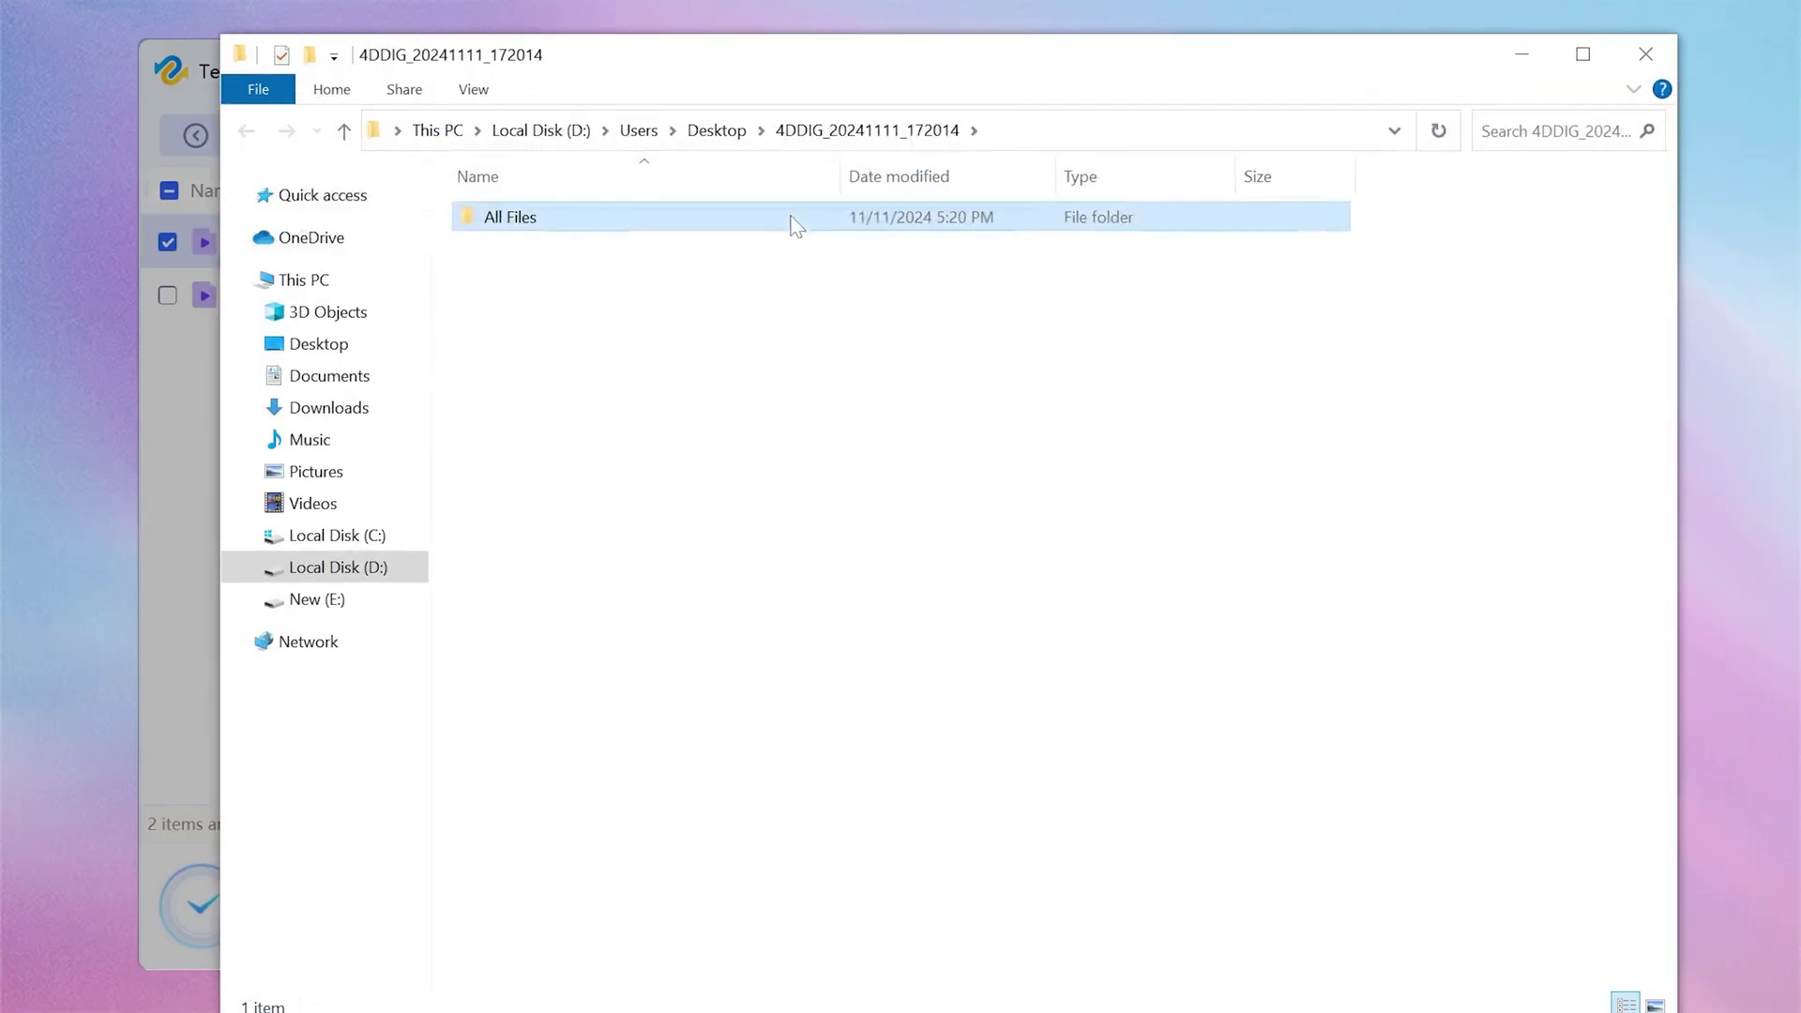
click(796, 223)
double_click(791, 216)
double_click(791, 217)
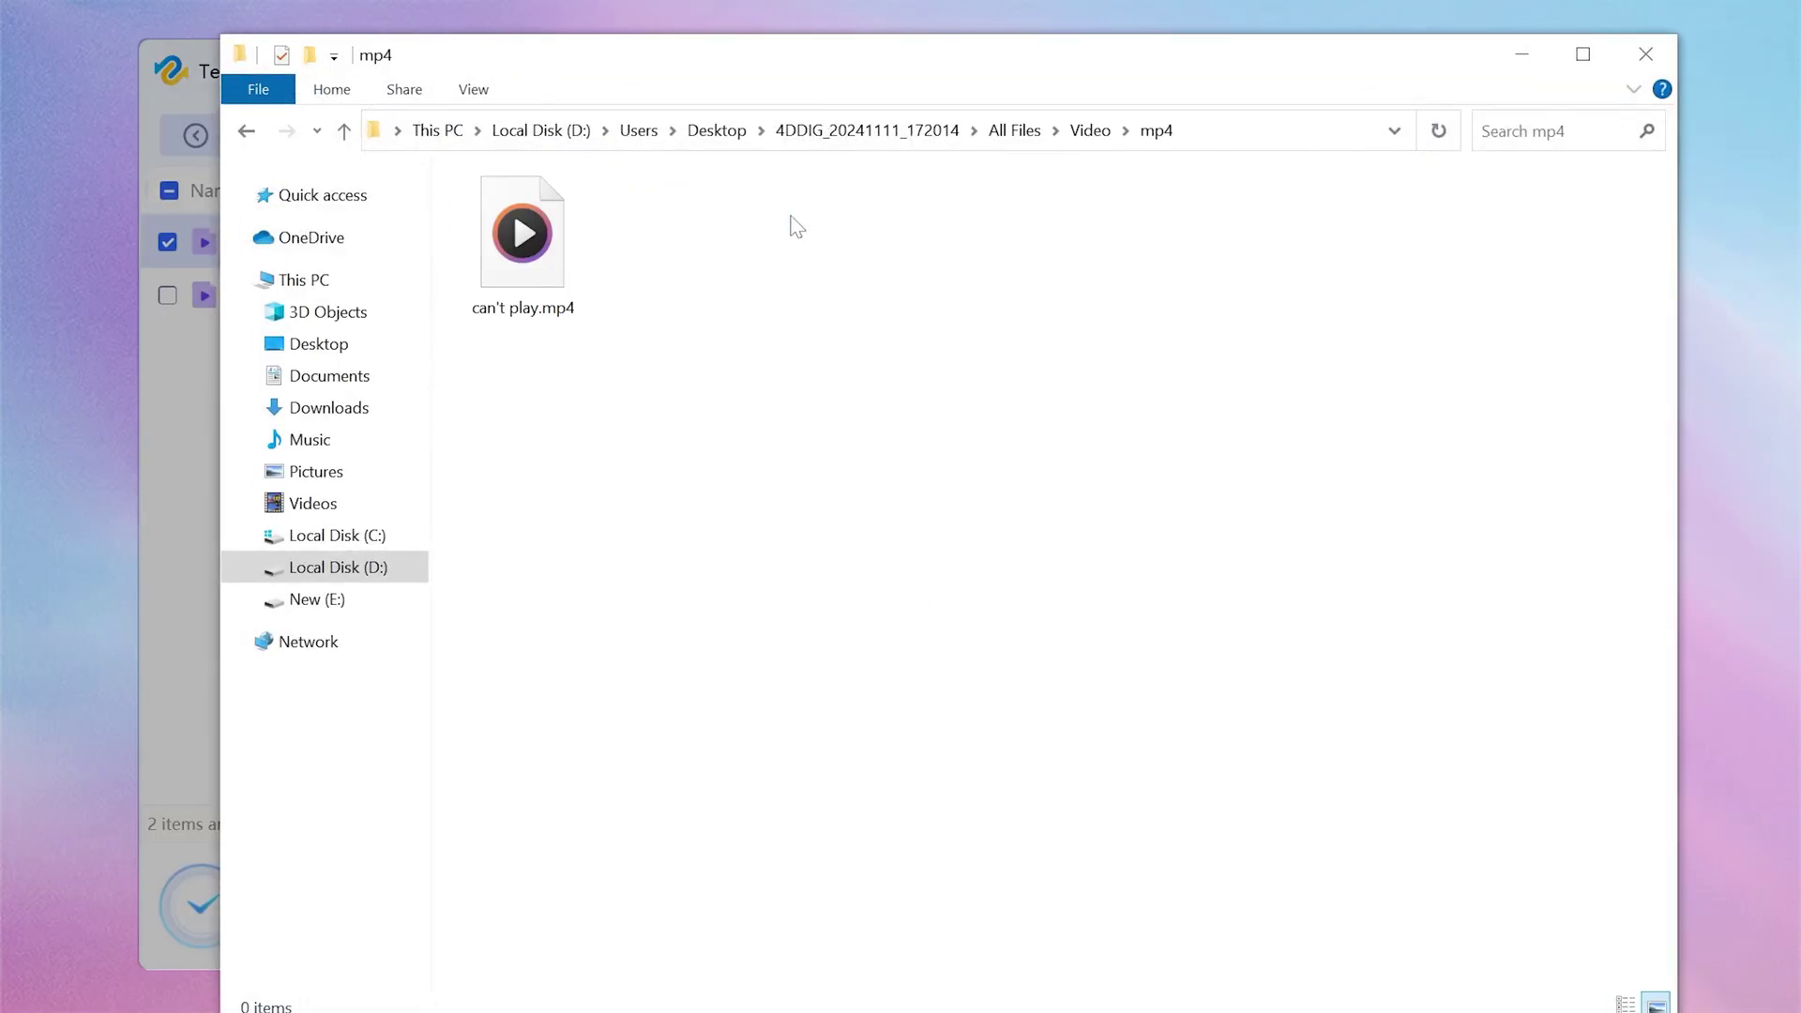
double_click(564, 238)
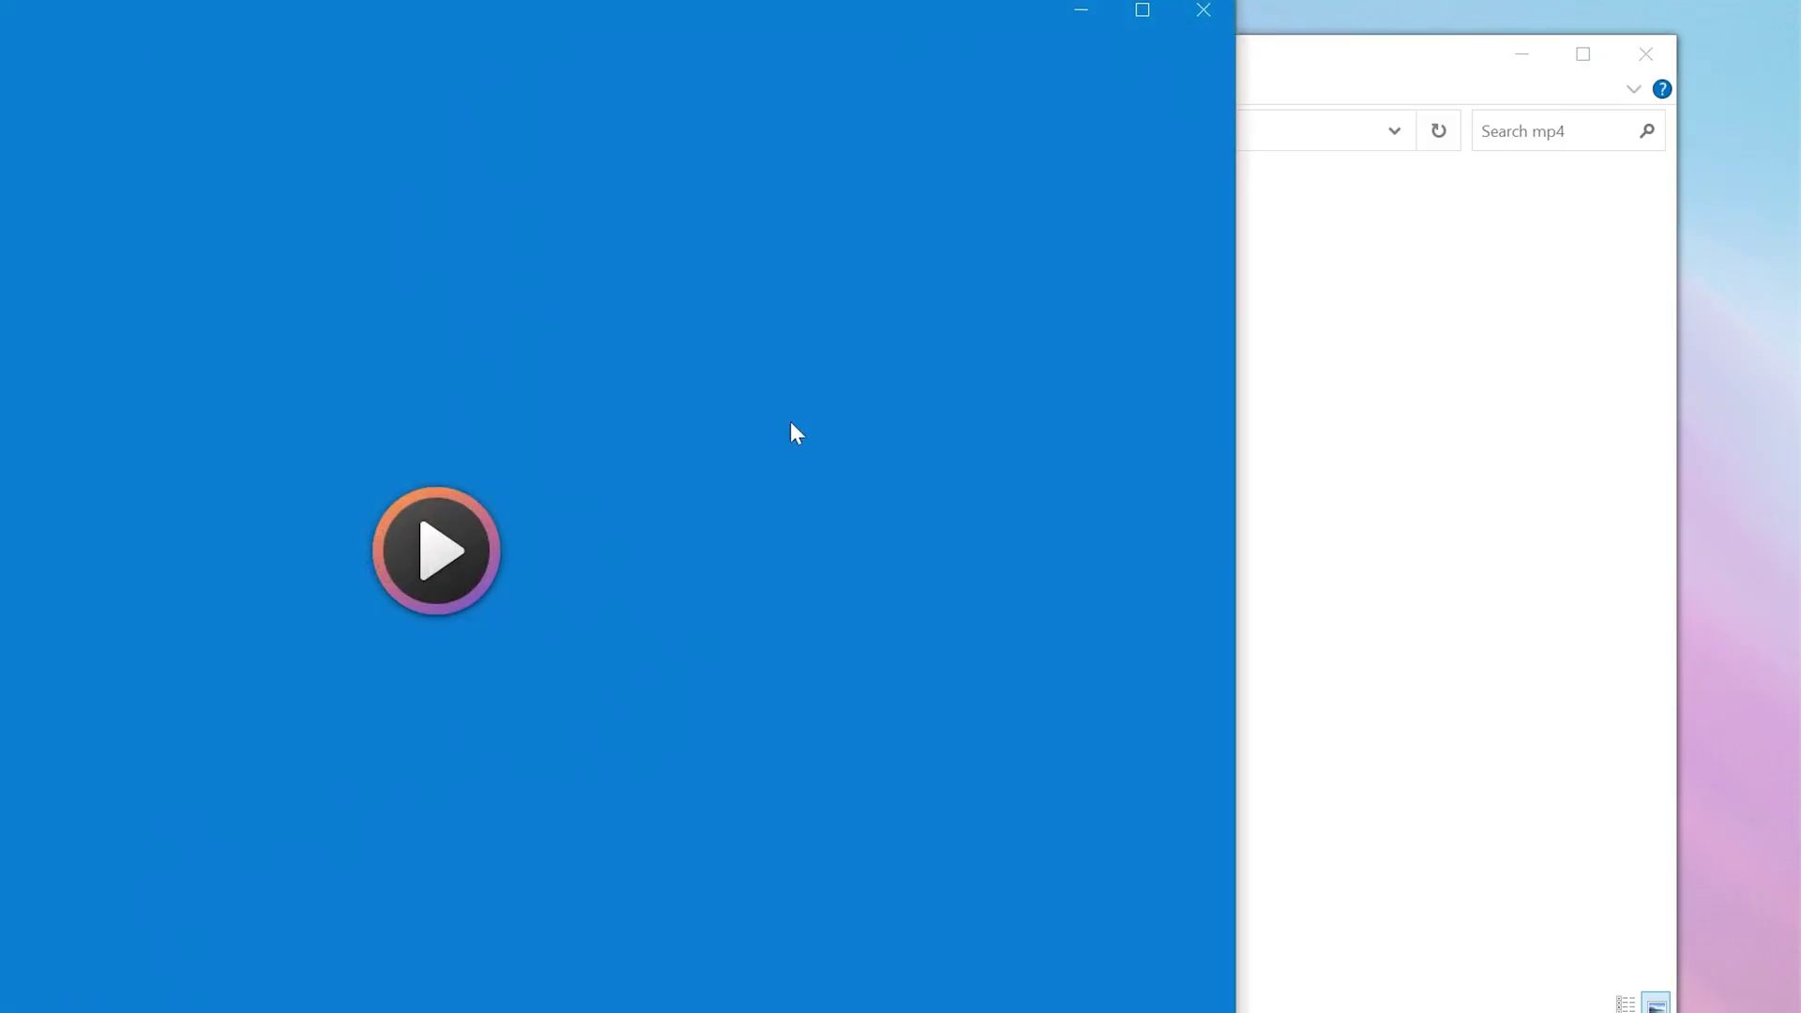